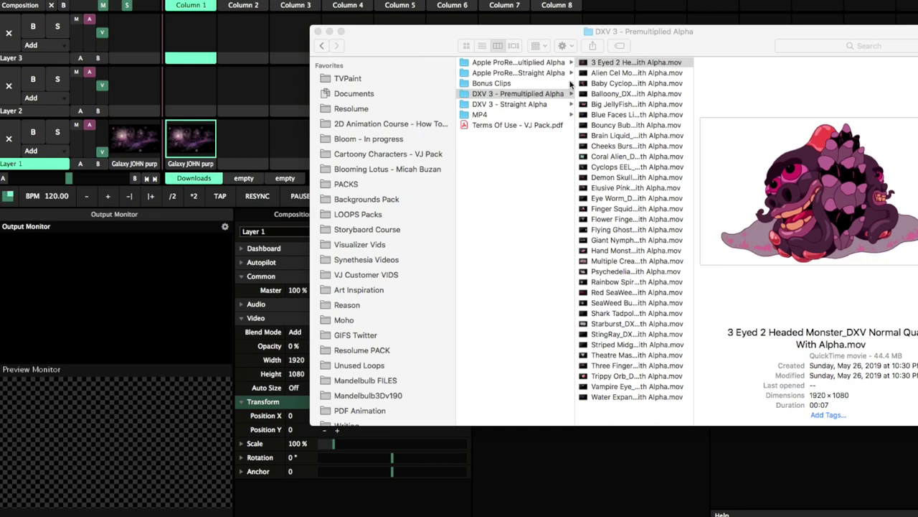
Step: Put '3 Eyed 2 Headed Monster_DXV Normal Quality With Alpha.mov' from DXV 3 - Premultiplied Alpha on Layer 3
{"action": "left_click_drag", "start_coordinate": [401, 45], "coordinate": [460, 15]}
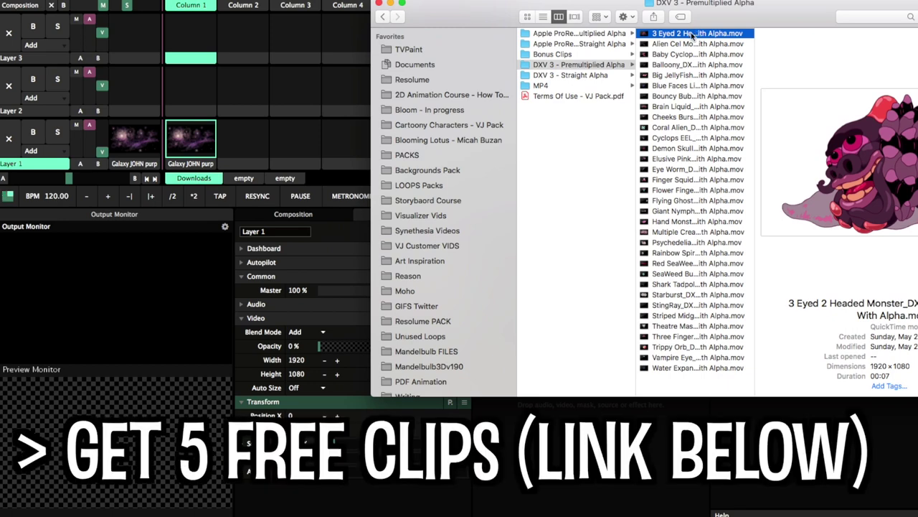
{"action": "left_click_drag", "start_coordinate": [743, 13], "coordinate": [691, 19]}
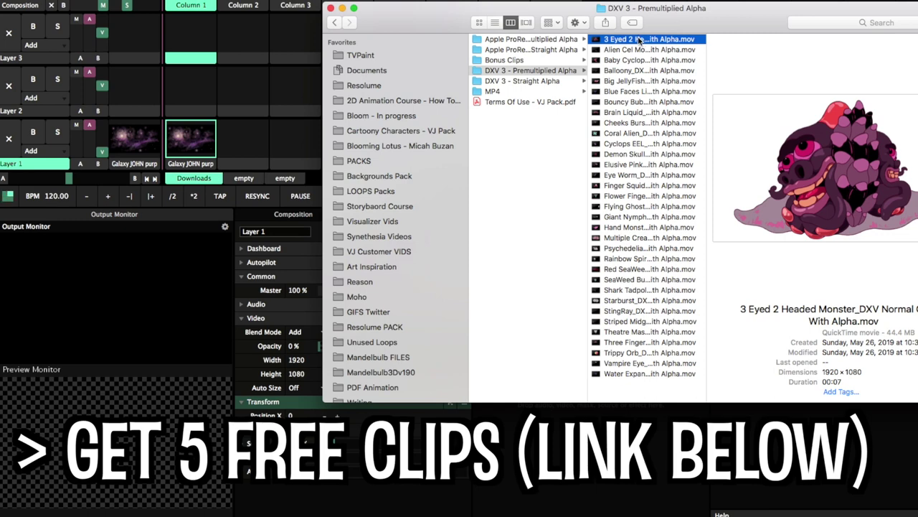
{"action": "left_click_drag", "start_coordinate": [640, 40], "coordinate": [411, 32]}
{"action": "left_click_drag", "start_coordinate": [649, 39], "coordinate": [185, 28]}
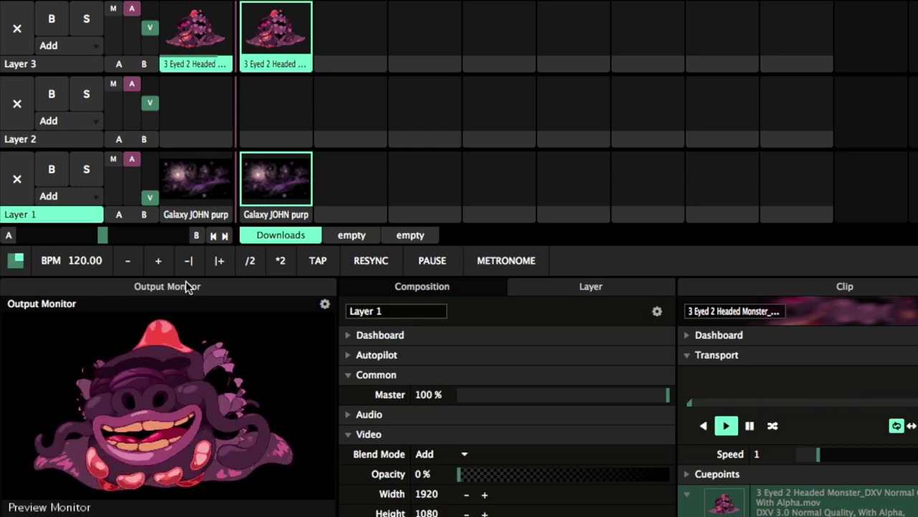
Step: Bring Finder back and preview the monster clips, starting with Baby Cyclops
{"action": "key", "text": "super+Tab"}
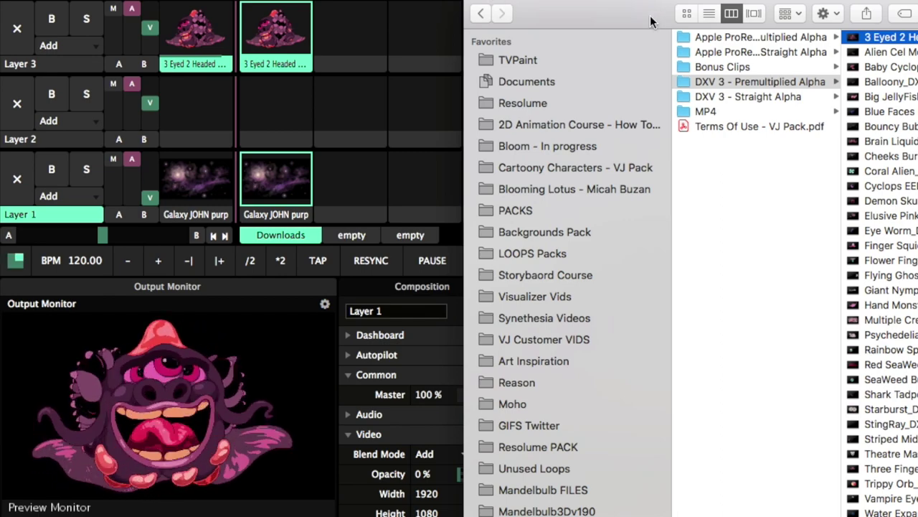
{"action": "mouse_move", "coordinate": [614, 15]}
{"action": "left_mouse_down"}
{"action": "mouse_move", "coordinate": [700, 6]}
{"action": "mouse_move", "coordinate": [765, 16]}
{"action": "mouse_move", "coordinate": [625, 9]}
{"action": "left_mouse_up"}
{"action": "left_click", "coordinate": [893, 59]}
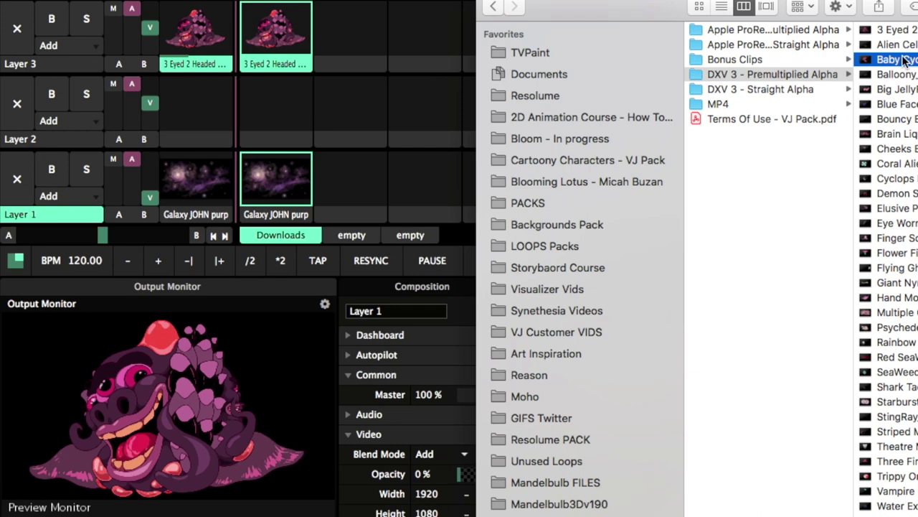
{"action": "key", "text": "Up"}
{"action": "key", "text": "Down"}
{"action": "key", "text": "Down"}
{"action": "key", "text": "Down"}
{"action": "key", "text": "Down"}
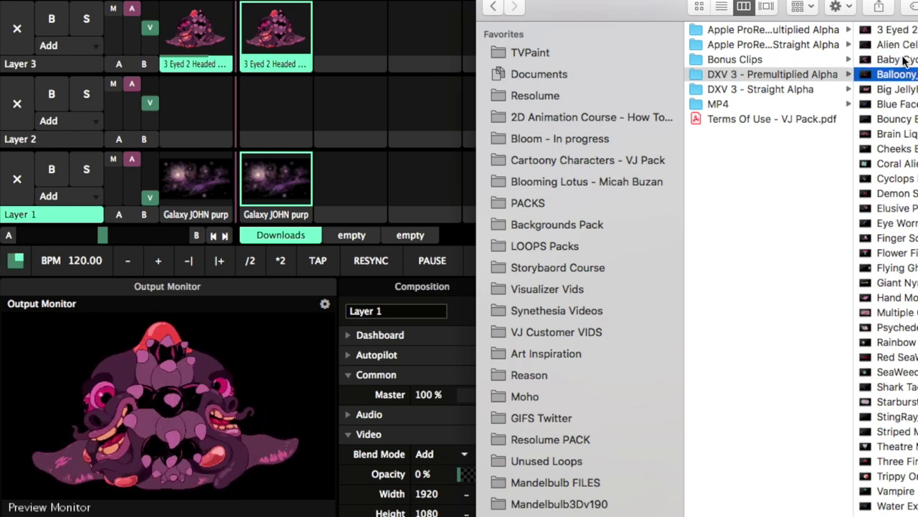
{"action": "key", "text": "Up"}
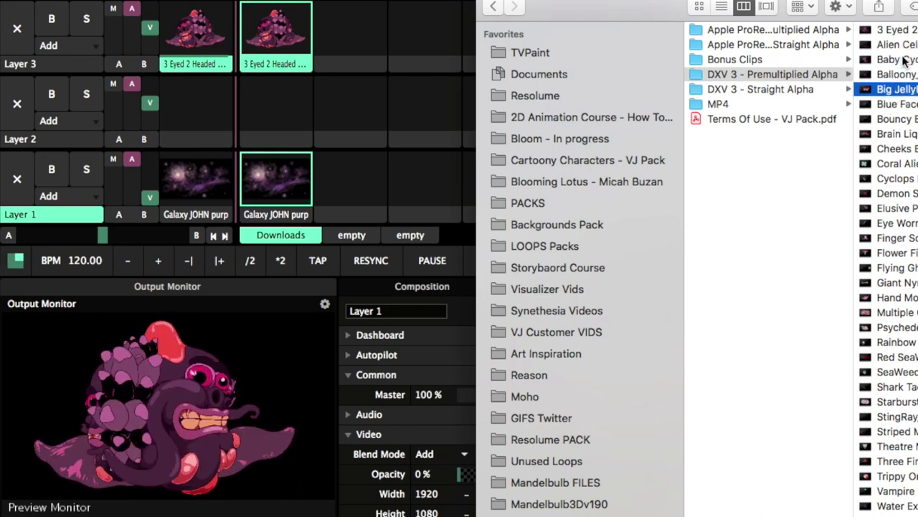
{"action": "key", "text": "Down"}
{"action": "key", "text": "Up"}
{"action": "key", "text": "Down"}
{"action": "key", "text": "Down"}
{"action": "key", "text": "Down"}
{"action": "key", "text": "Down"}
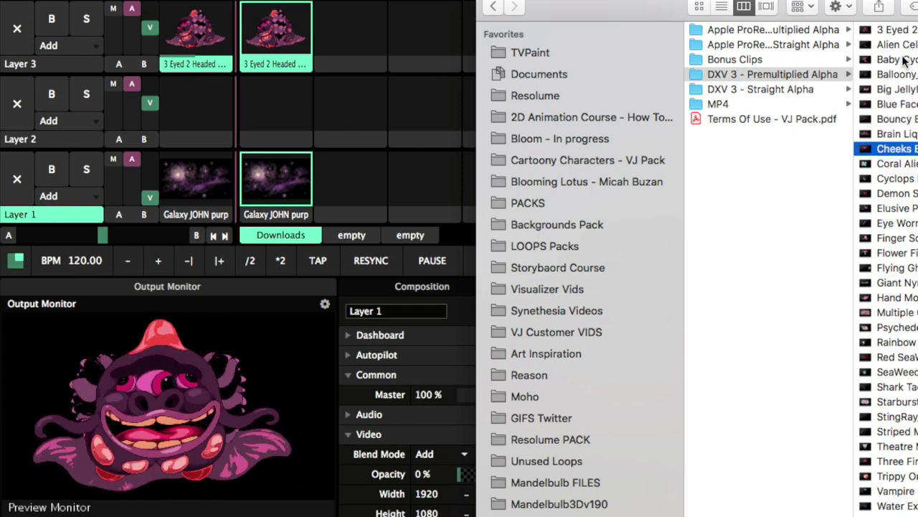
Step: Place the Brain Liquid clip into Layer 2's empty slot and return to Resolume
{"action": "key", "text": "Up"}
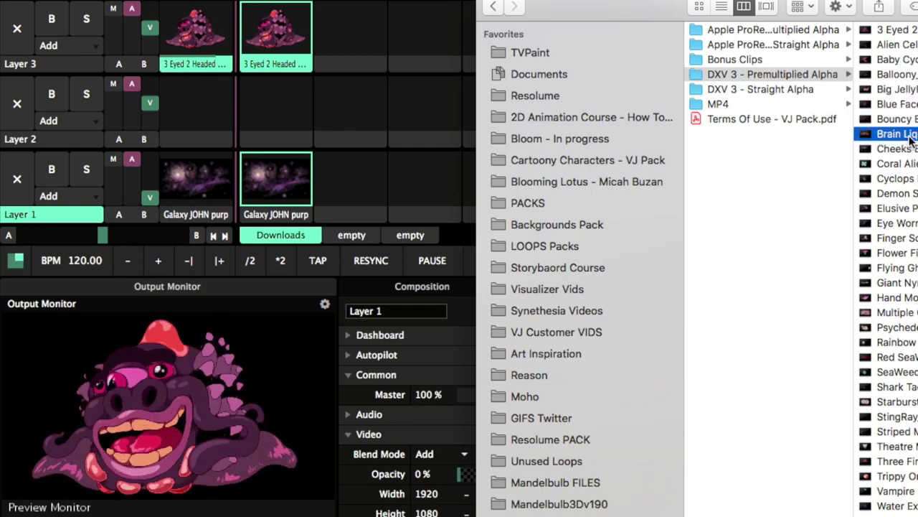
{"action": "left_click_drag", "start_coordinate": [911, 140], "coordinate": [258, 108]}
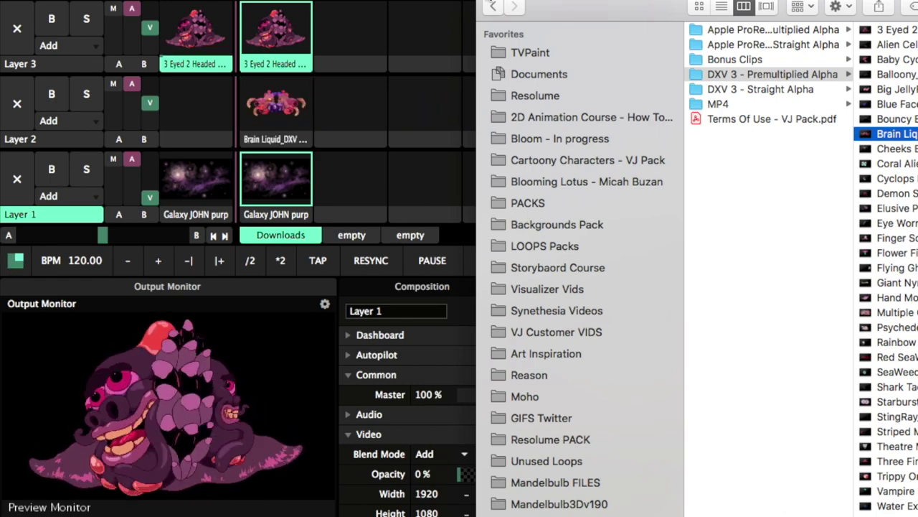
{"action": "left_click", "coordinate": [252, 96]}
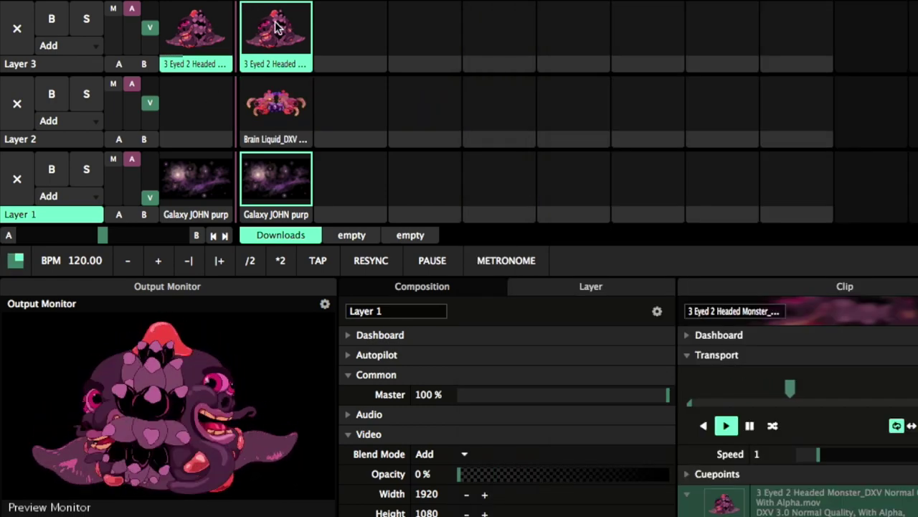
Step: Launch Brain Liquid on Layer 2 and push Layer 3's V fader to full opacity
{"action": "left_click", "coordinate": [281, 90]}
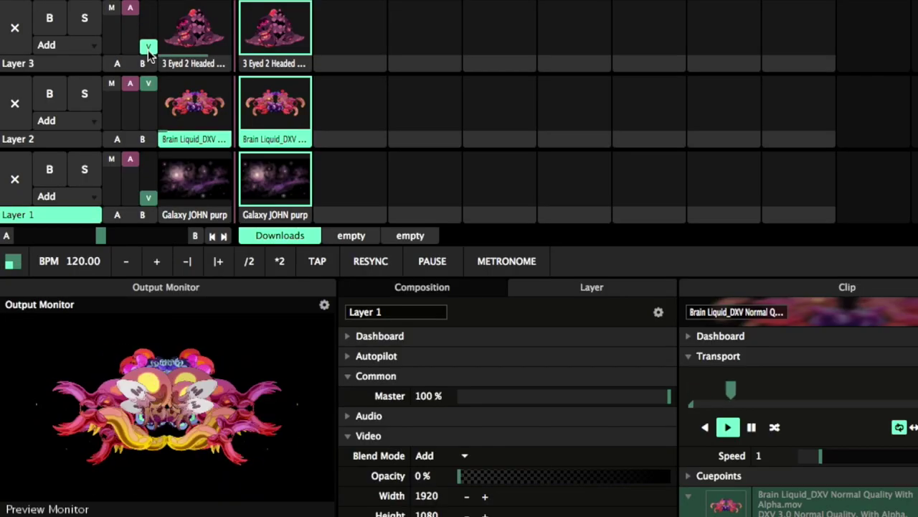
{"action": "left_click_drag", "start_coordinate": [157, 17], "coordinate": [149, 57]}
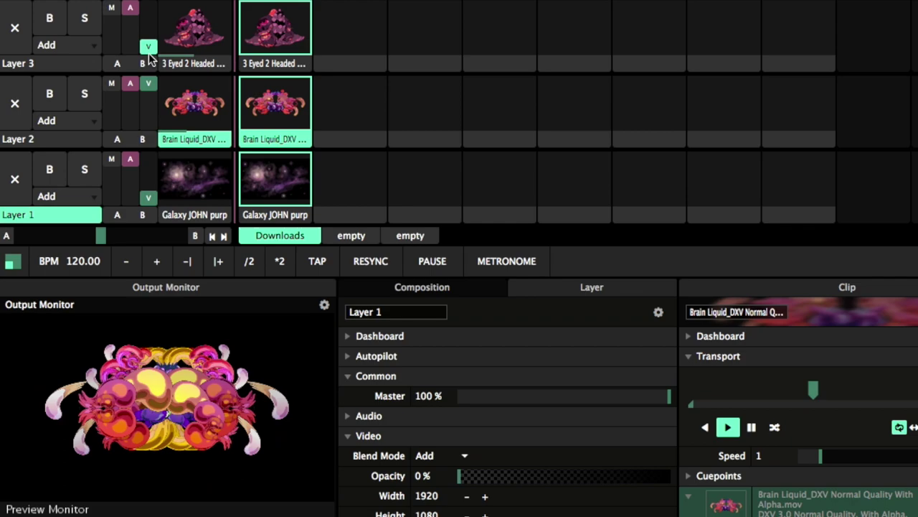
{"action": "left_click_drag", "start_coordinate": [149, 47], "coordinate": [151, 15]}
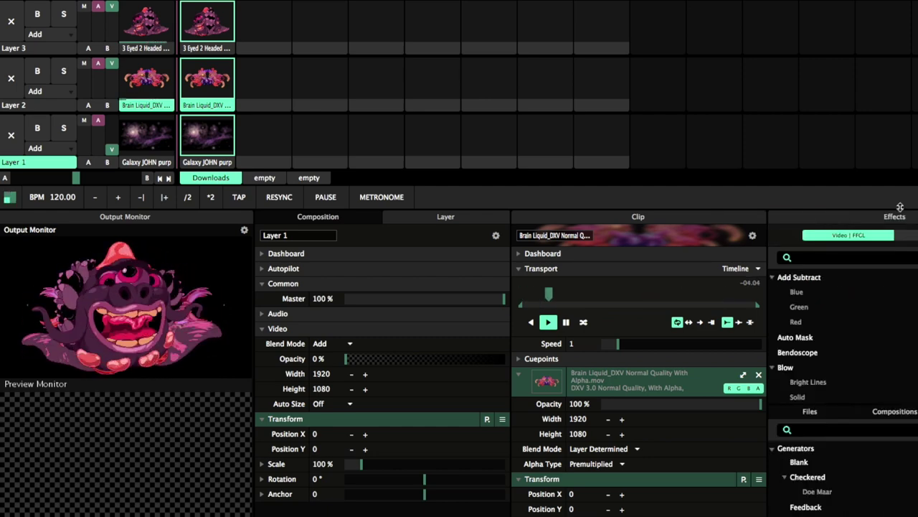
Step: Preview Add Subtract Blue, Bendoscope, and the Blow Bright Lines and Solid presets
{"action": "scroll", "coordinate": [863, 304], "scroll_direction": "down", "scroll_amount": 1}
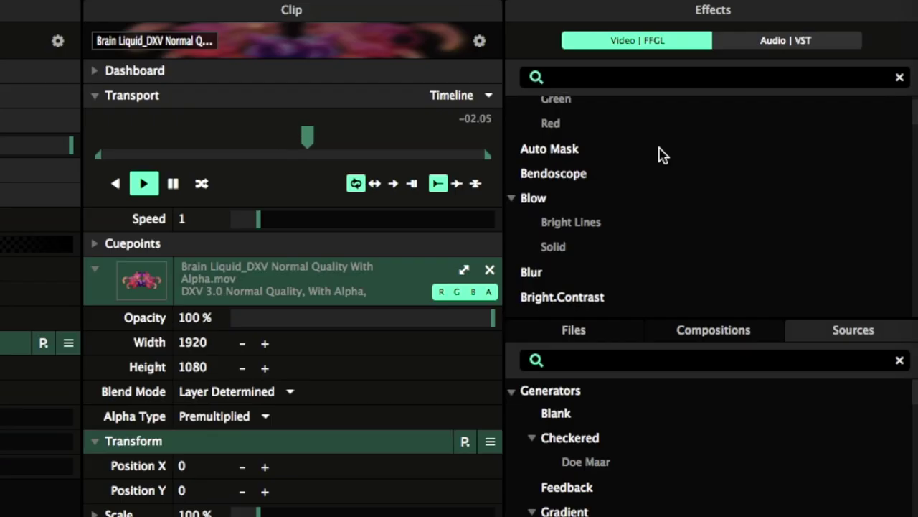
{"action": "scroll", "coordinate": [863, 305], "scroll_direction": "up", "scroll_amount": 1}
{"action": "left_click", "coordinate": [572, 137]}
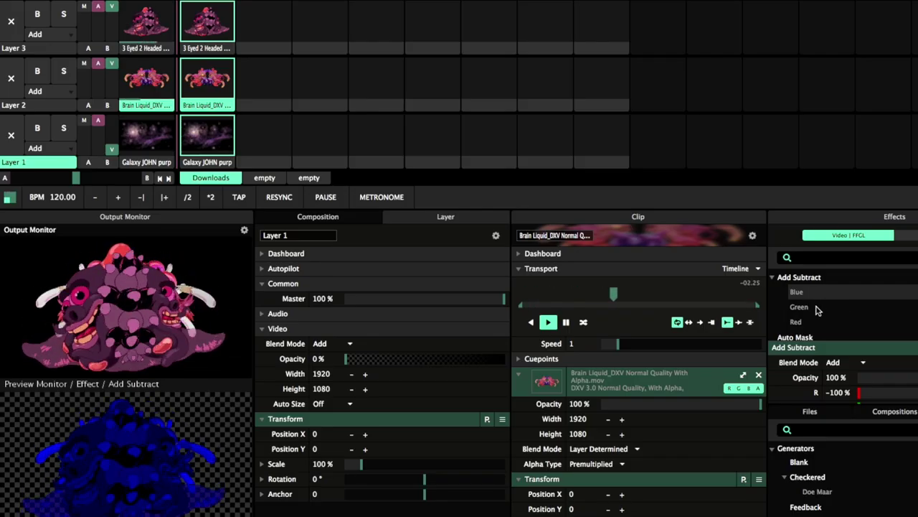
{"action": "scroll", "coordinate": [817, 310], "scroll_direction": "down", "scroll_amount": 3}
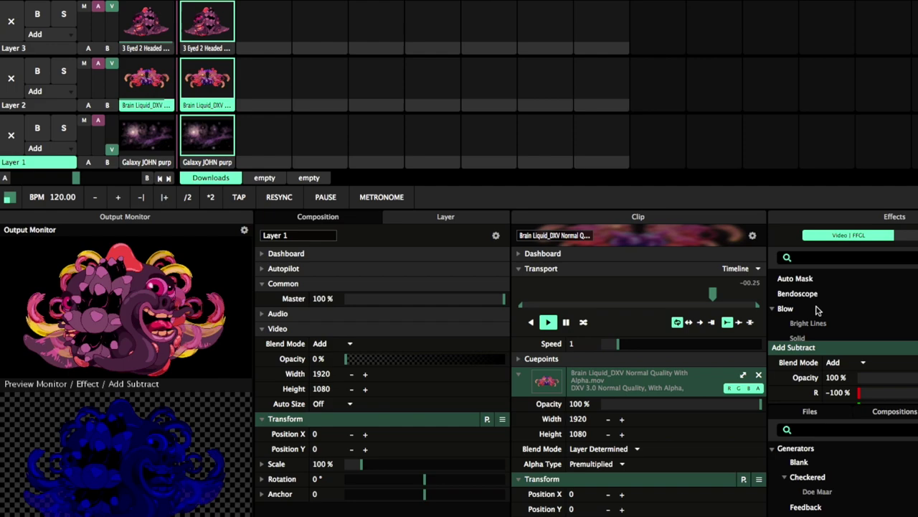
{"action": "left_click", "coordinate": [815, 301]}
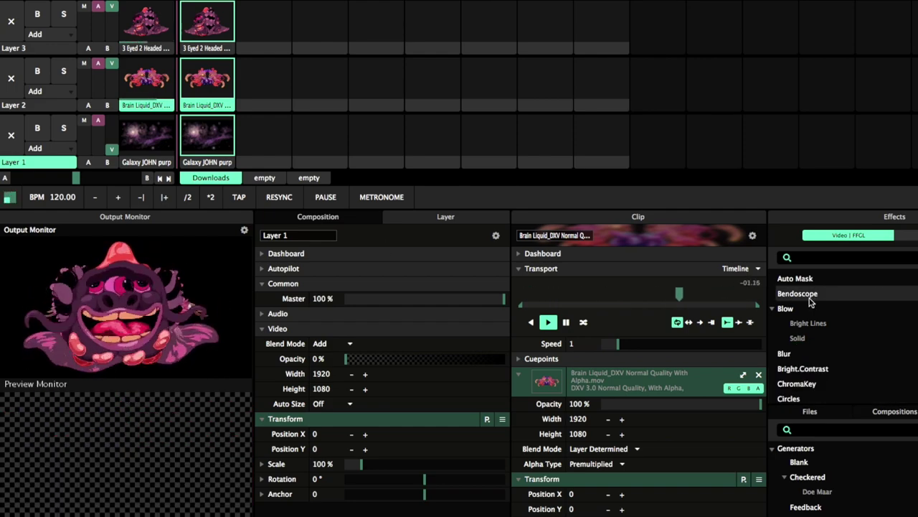
{"action": "left_click", "coordinate": [811, 301]}
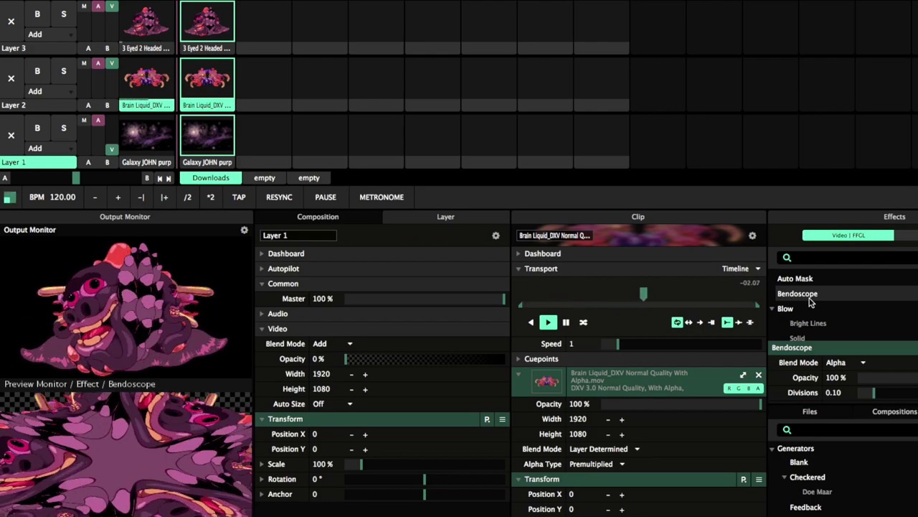
{"action": "scroll", "coordinate": [814, 308], "scroll_direction": "down", "scroll_amount": 2}
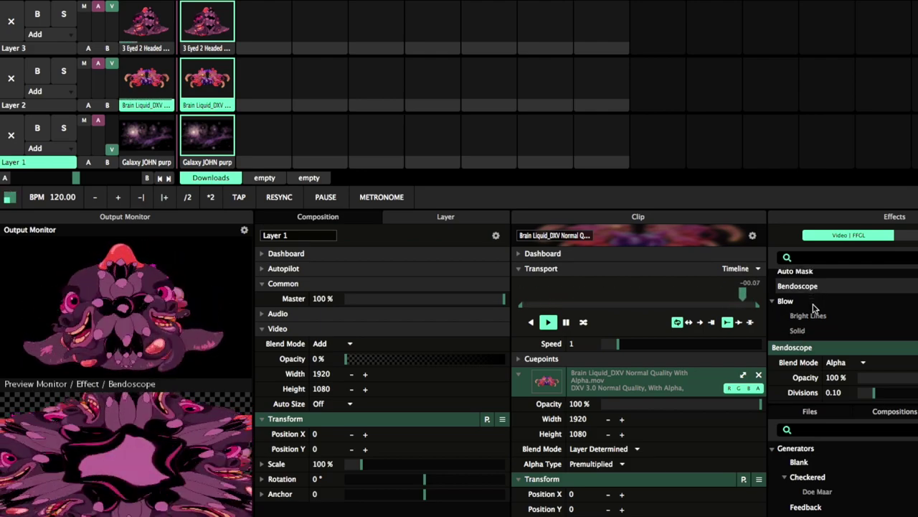
{"action": "left_click", "coordinate": [809, 299]}
{"action": "scroll", "coordinate": [822, 300], "scroll_direction": "down", "scroll_amount": 1}
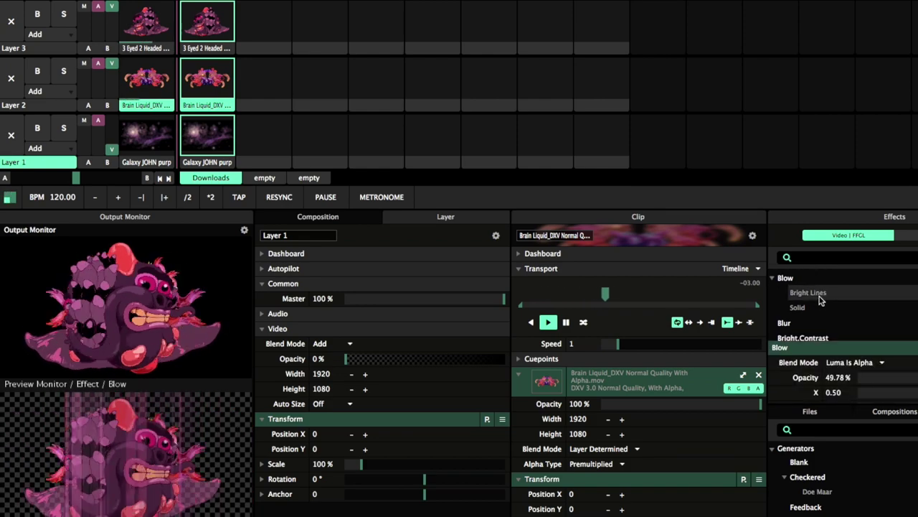
{"action": "left_click", "coordinate": [826, 301]}
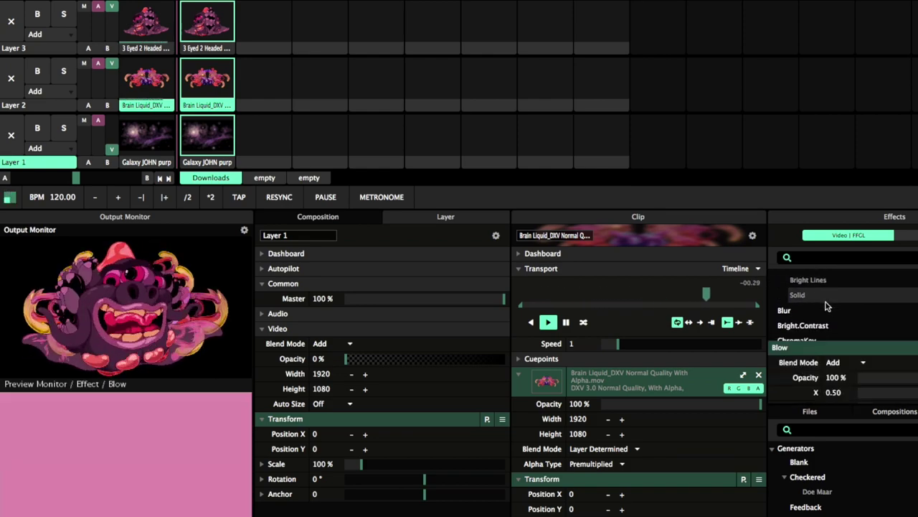
Step: Preview Bright.Contrast, Color Pass, Cube Tiles, Distortion, Drop Shadow, Flip and Fish Eye effects
{"action": "scroll", "coordinate": [826, 315], "scroll_direction": "down", "scroll_amount": 1}
{"action": "left_click", "coordinate": [825, 319]}
{"action": "scroll", "coordinate": [826, 322], "scroll_direction": "down", "scroll_amount": 2}
{"action": "left_click", "coordinate": [825, 323]}
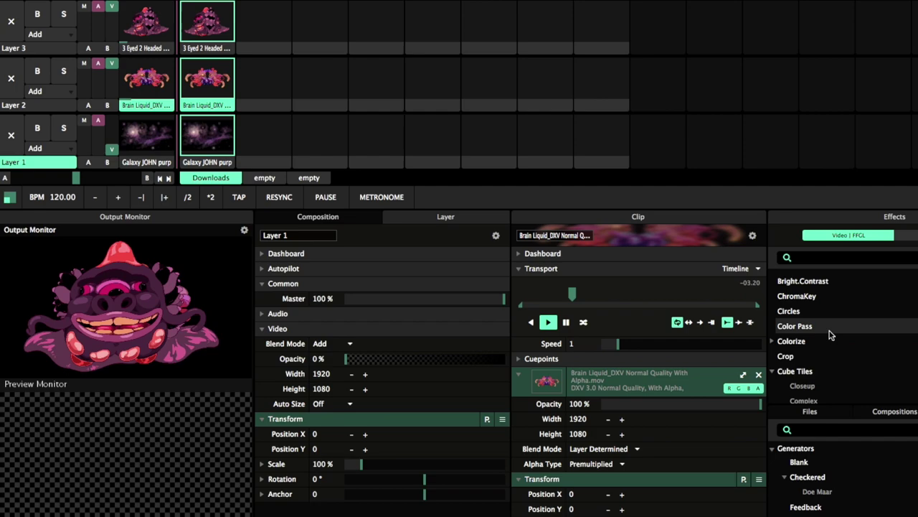
{"action": "scroll", "coordinate": [829, 330], "scroll_direction": "down", "scroll_amount": 2}
{"action": "left_click", "coordinate": [829, 333]}
{"action": "scroll", "coordinate": [829, 335], "scroll_direction": "down", "scroll_amount": 3}
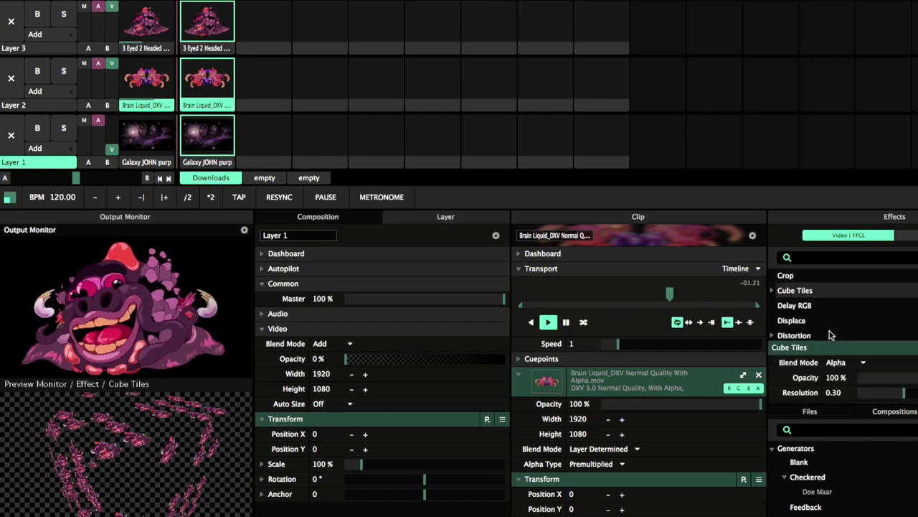
{"action": "left_click", "coordinate": [830, 335]}
{"action": "scroll", "coordinate": [831, 336], "scroll_direction": "down", "scroll_amount": 3}
{"action": "left_click", "coordinate": [831, 336]}
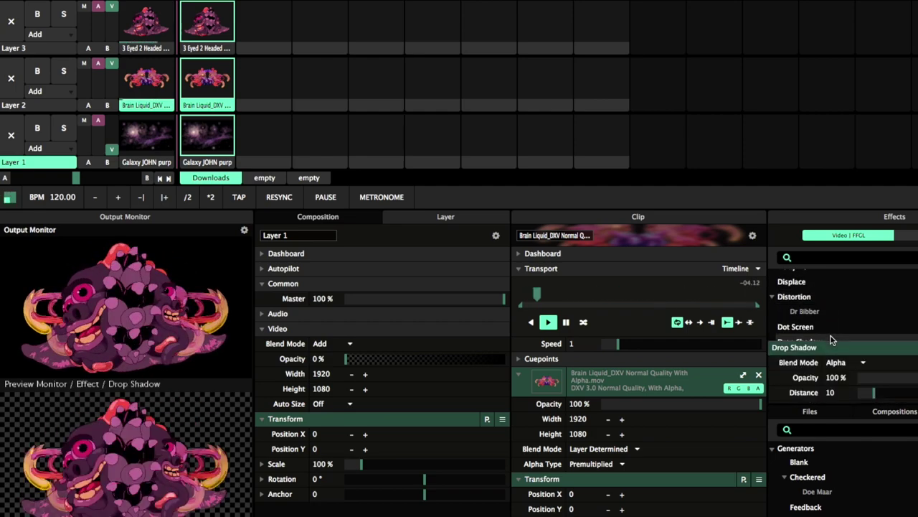
{"action": "scroll", "coordinate": [831, 335], "scroll_direction": "down", "scroll_amount": 2}
{"action": "left_click", "coordinate": [833, 343]}
{"action": "left_click", "coordinate": [830, 331]}
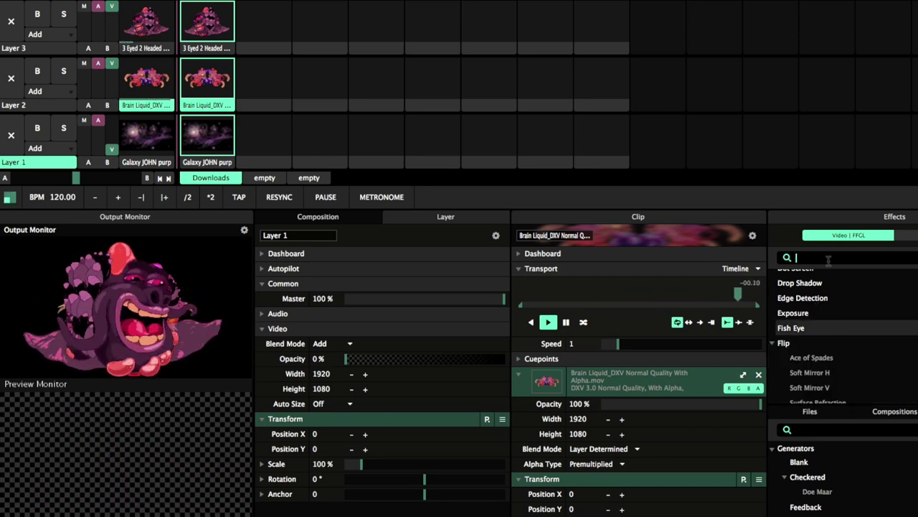
Step: Filter the effects list with 'tunn' and preview the Basic Tunnel preset
{"action": "type", "text": "tunnel"}
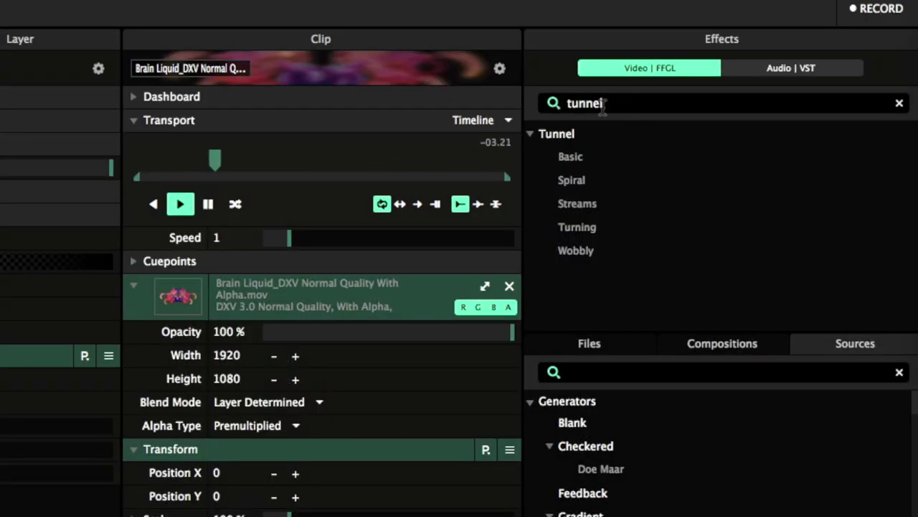
{"action": "left_click", "coordinate": [580, 164]}
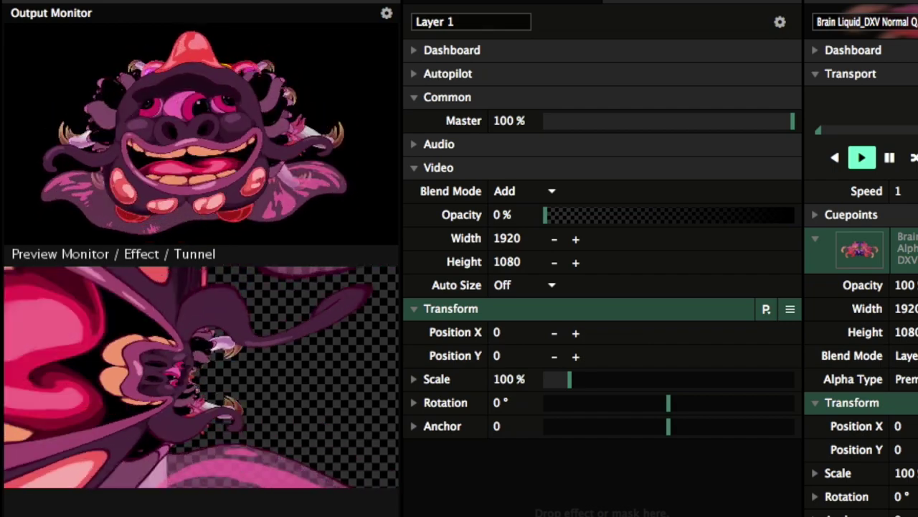
{"action": "left_click", "coordinate": [405, 242]}
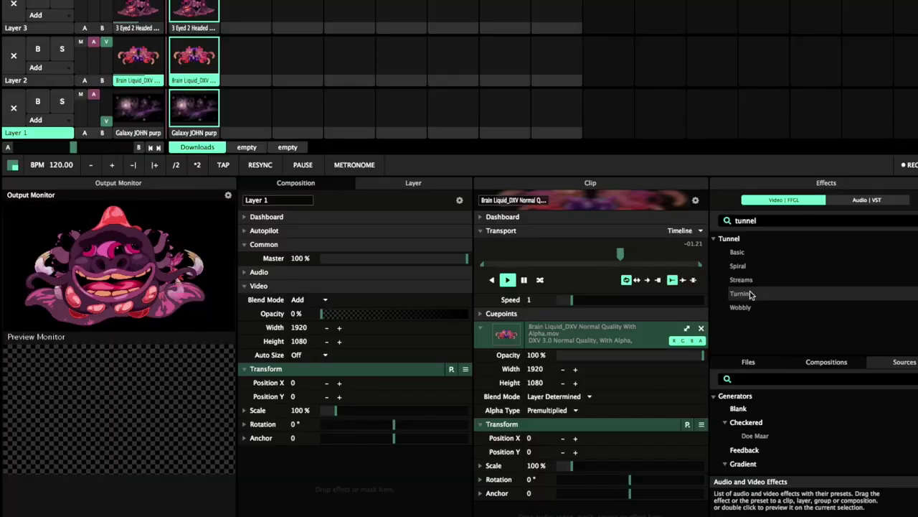
Step: Apply Tunnel Turning to Brain Liquid, expand Layer 1's dashboard, and select Tunnel Basic
{"action": "left_click", "coordinate": [751, 294]}
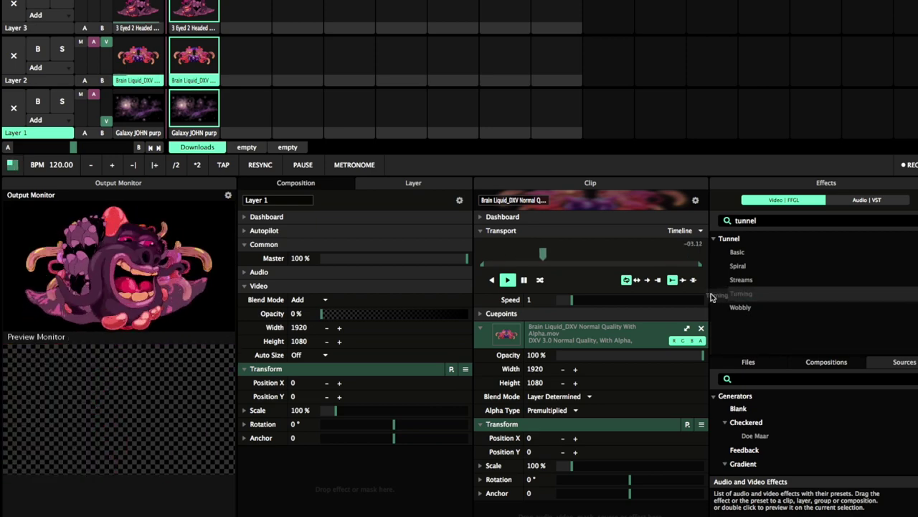
{"action": "left_click_drag", "start_coordinate": [636, 285], "coordinate": [541, 313]}
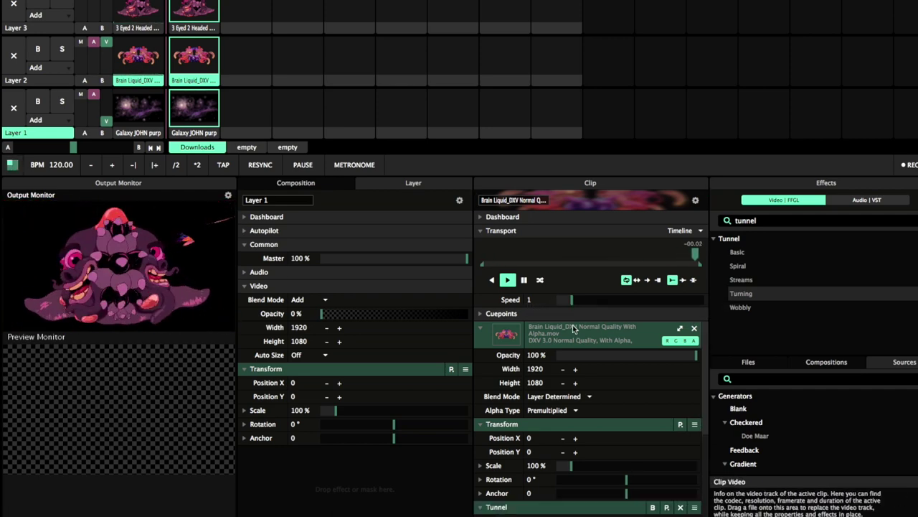
{"action": "scroll", "coordinate": [574, 328], "scroll_direction": "down", "scroll_amount": 1}
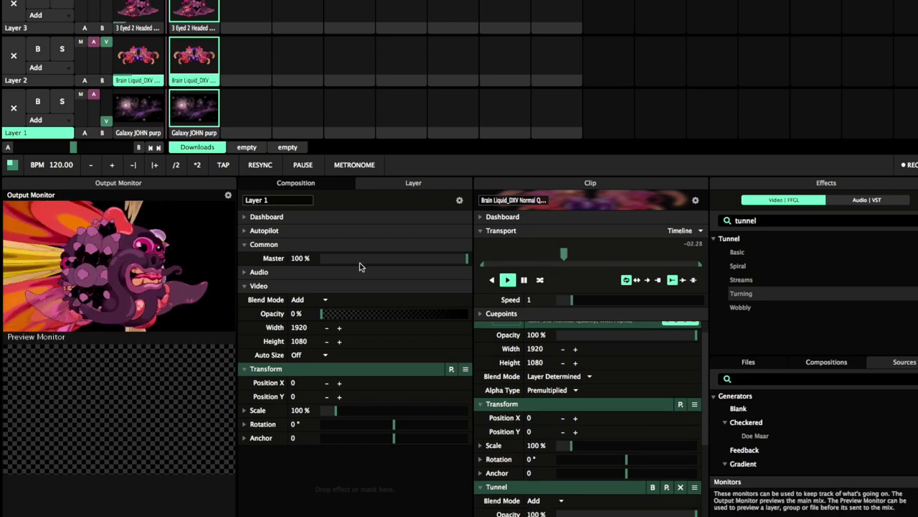
{"action": "left_click", "coordinate": [384, 217]}
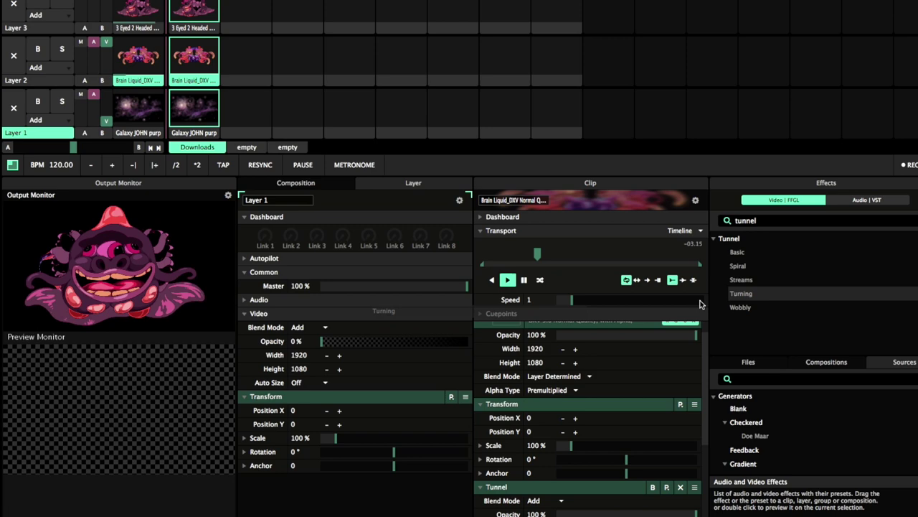
{"action": "left_click", "coordinate": [753, 253]}
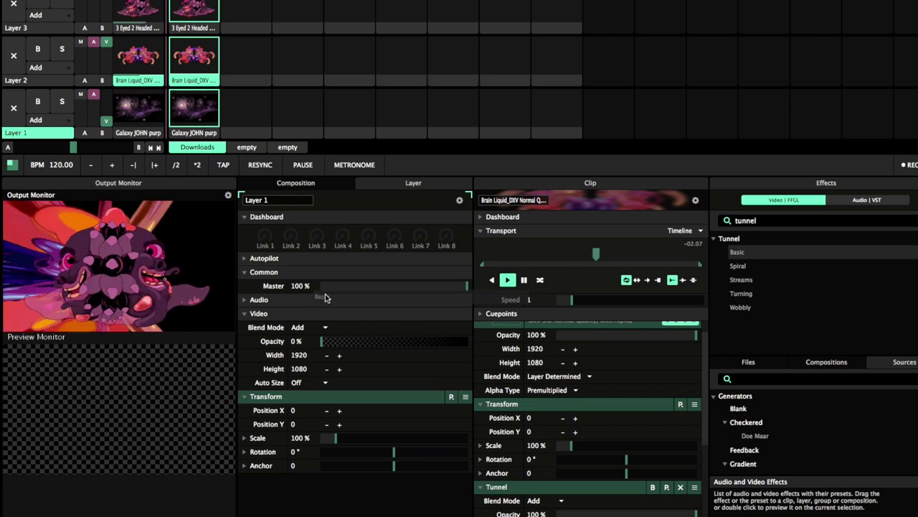
Step: Add the Basic Tunnel effect to Layer 1, leaving its blend mode unchanged
{"action": "left_click_drag", "start_coordinate": [322, 298], "coordinate": [322, 297]}
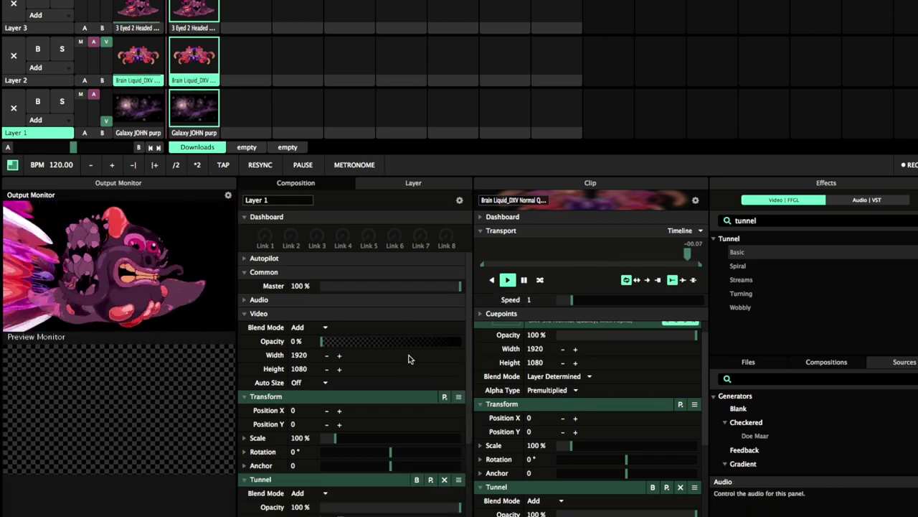
{"action": "scroll", "coordinate": [399, 459], "scroll_direction": "down", "scroll_amount": 1}
{"action": "scroll", "coordinate": [378, 467], "scroll_direction": "up", "scroll_amount": 1}
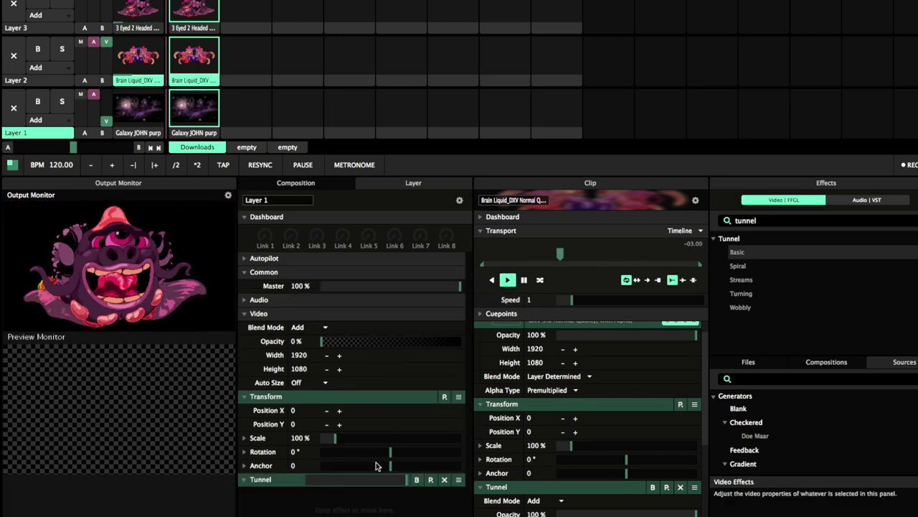
{"action": "left_click", "coordinate": [381, 335]}
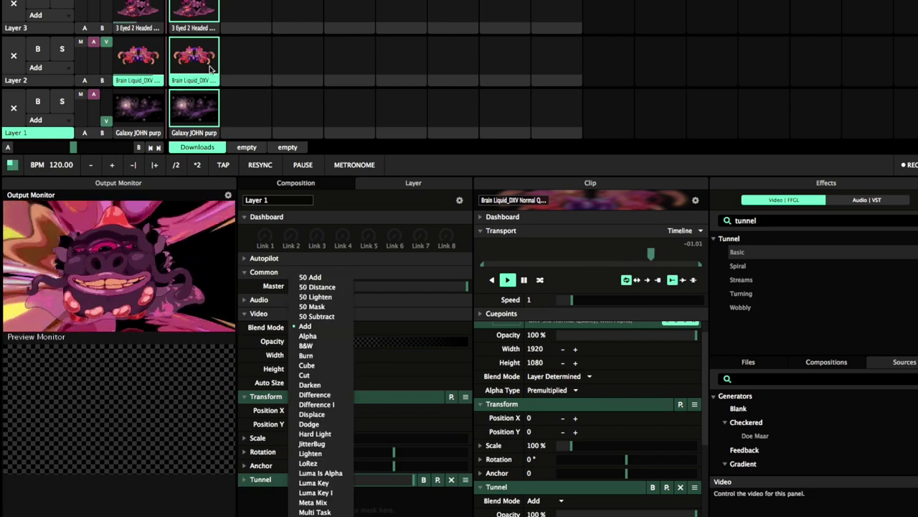
{"action": "left_click", "coordinate": [204, 6]}
Step: Launch the 3 Eyed 2 Headed clip, add Basic Tunnel to it, and set opacity to 100%
{"action": "left_click", "coordinate": [204, 6]}
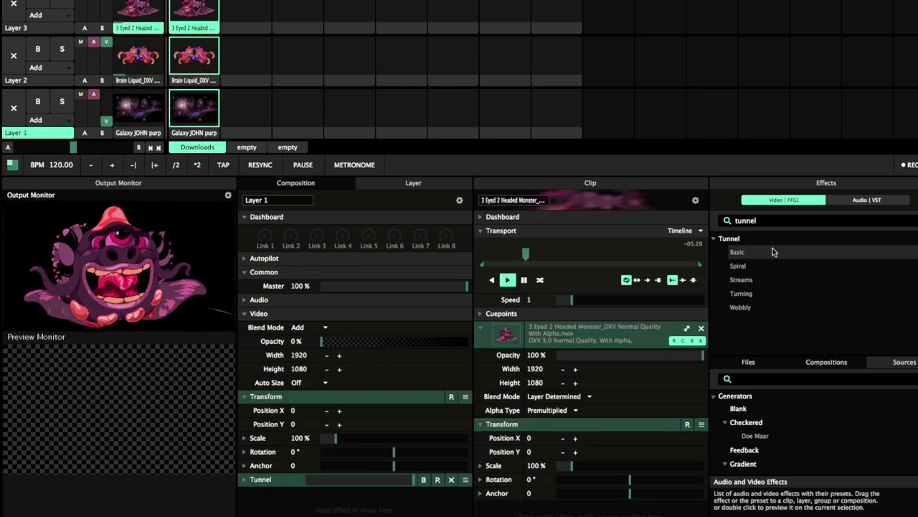
{"action": "left_click_drag", "start_coordinate": [763, 253], "coordinate": [516, 339]}
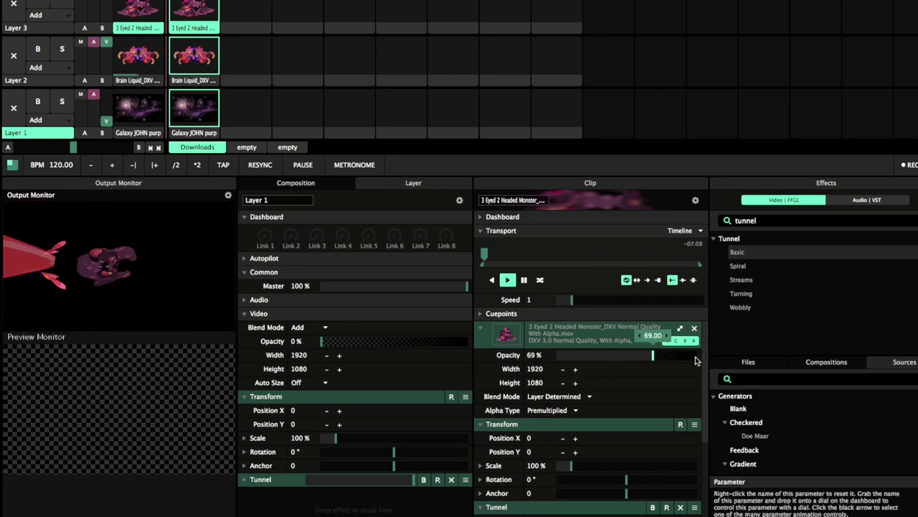
{"action": "left_click_drag", "start_coordinate": [695, 357], "coordinate": [750, 362]}
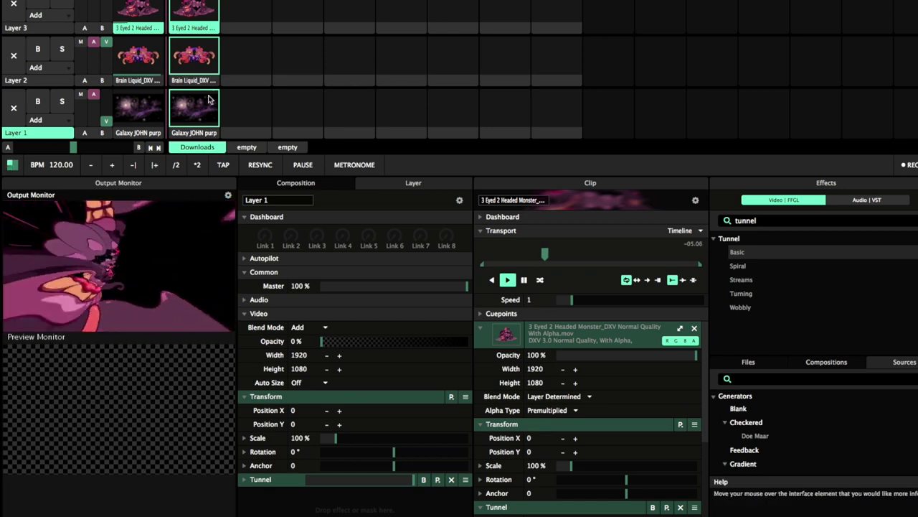
{"action": "left_click", "coordinate": [148, 111]}
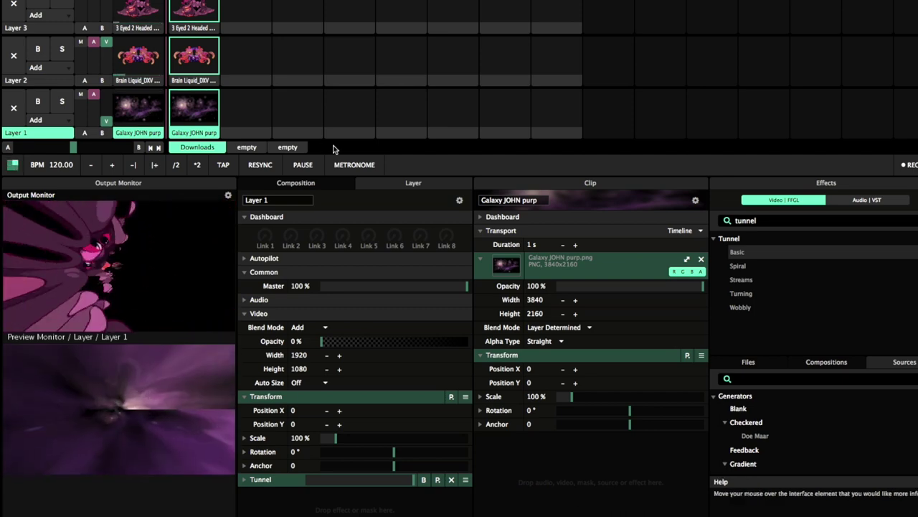
Step: Add the Streams Tunnel preset to the Galaxy JOHN purp clip
{"action": "left_click_drag", "start_coordinate": [741, 280], "coordinate": [596, 397]}
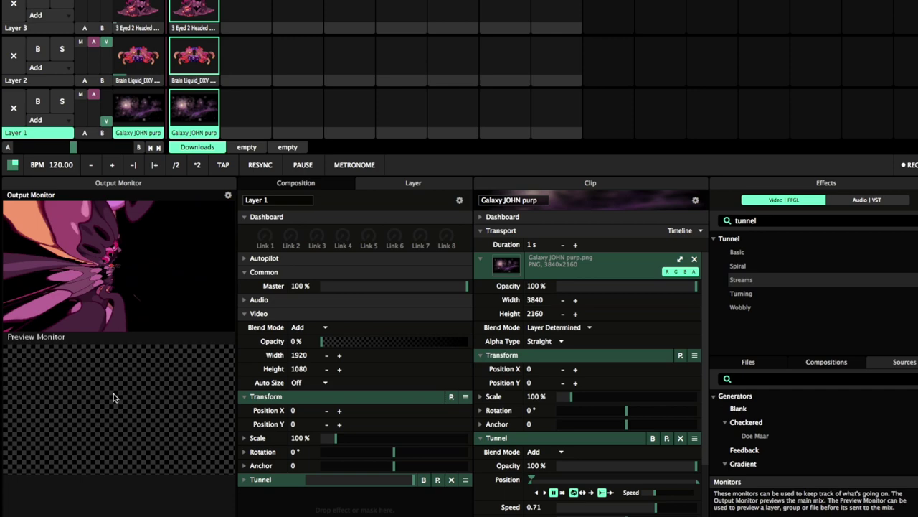
{"action": "left_click", "coordinate": [194, 59]}
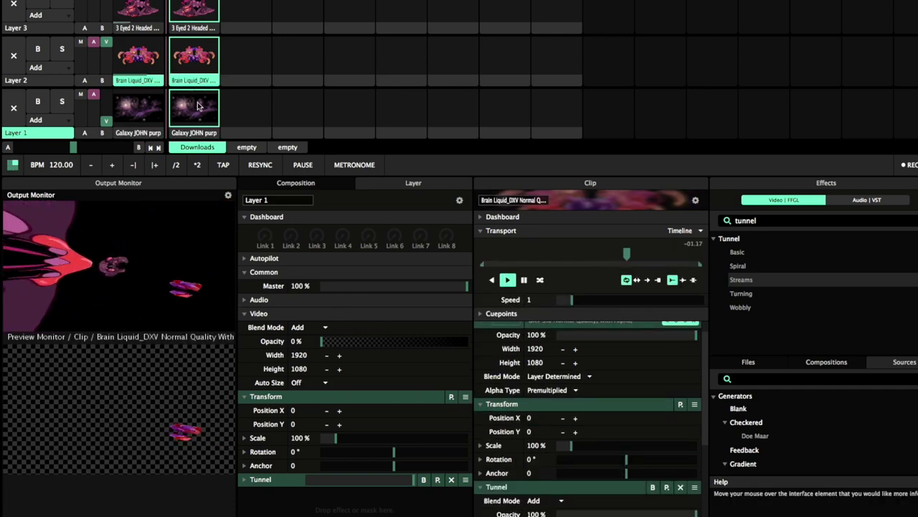
{"action": "left_click", "coordinate": [199, 106]}
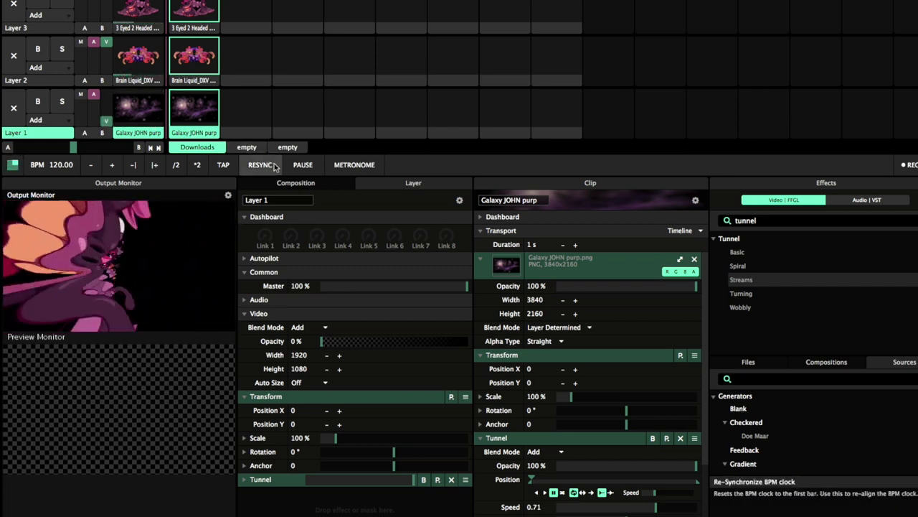
Step: Preview the Spiral tunnel preset and raise Layer 1's opacity to 100%
{"action": "left_click", "coordinate": [761, 267]}
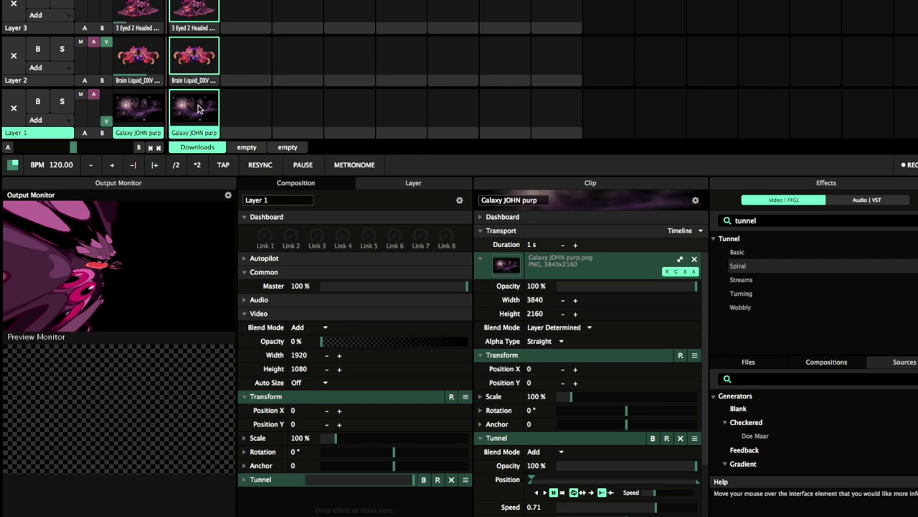
{"action": "left_click_drag", "start_coordinate": [107, 121], "coordinate": [113, 80]}
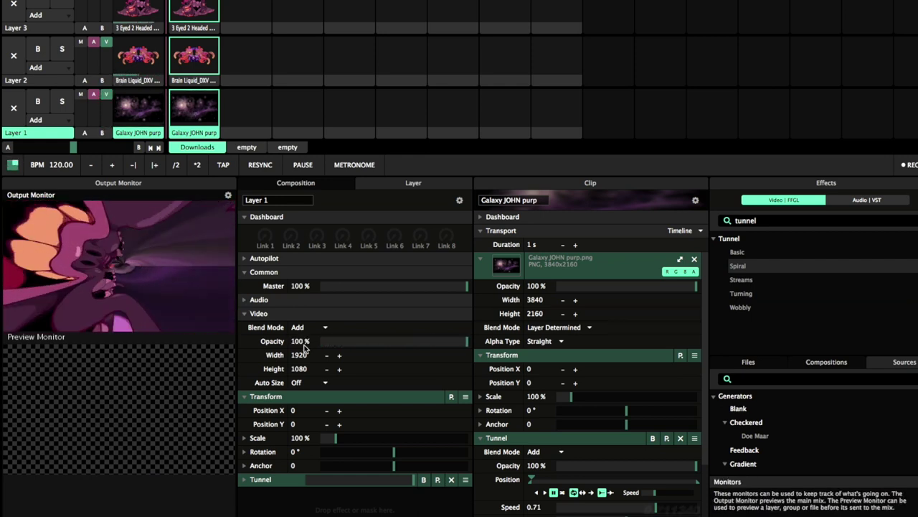
{"action": "left_click", "coordinate": [769, 280]}
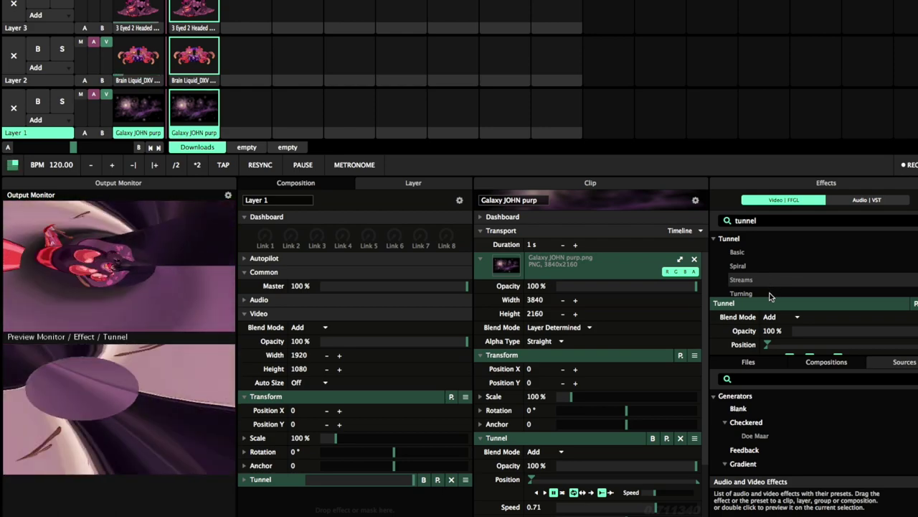
{"action": "scroll", "coordinate": [775, 262], "scroll_direction": "down", "scroll_amount": 1}
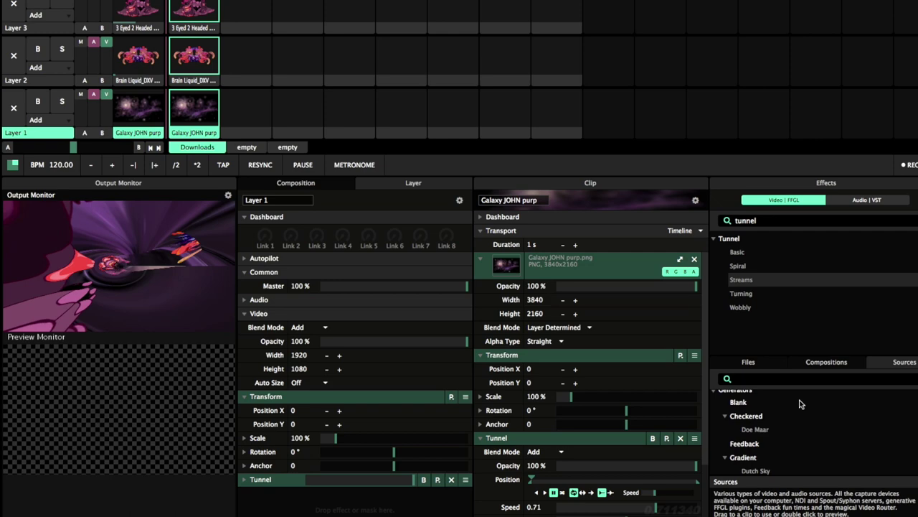
{"action": "scroll", "coordinate": [804, 420], "scroll_direction": "down", "scroll_amount": 5}
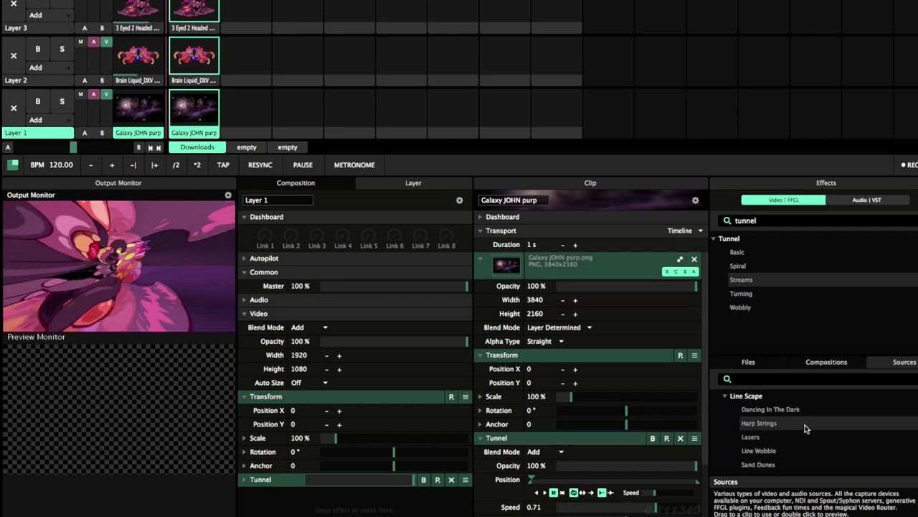
{"action": "left_click", "coordinate": [805, 423]}
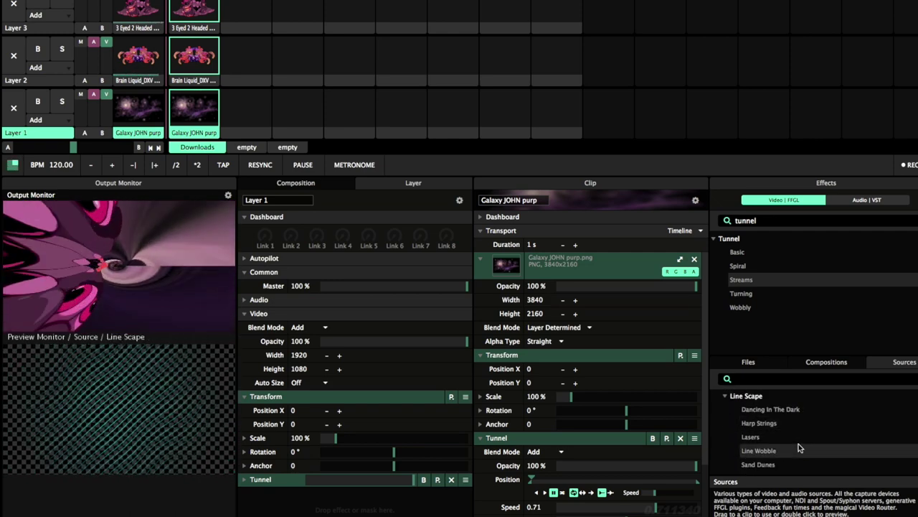
{"action": "left_click", "coordinate": [793, 432]}
{"action": "scroll", "coordinate": [794, 442], "scroll_direction": "down", "scroll_amount": 2}
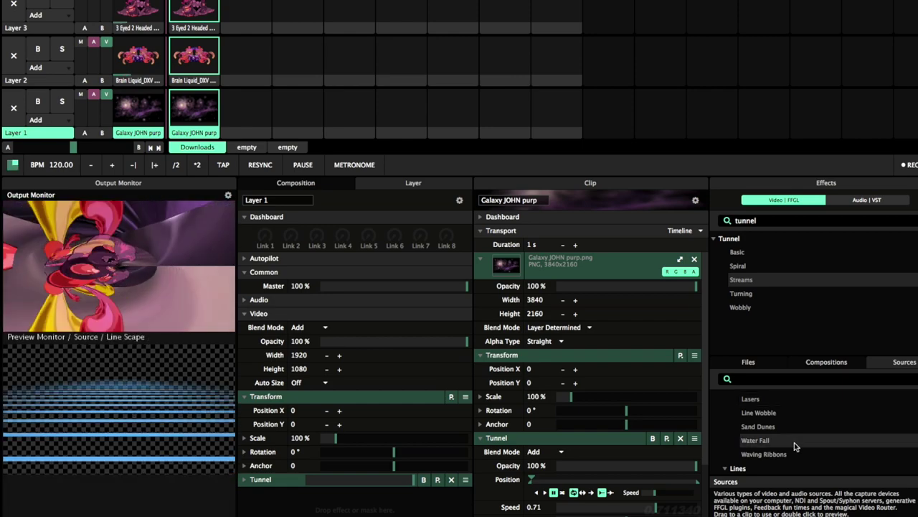
{"action": "scroll", "coordinate": [795, 441], "scroll_direction": "down", "scroll_amount": 2}
{"action": "left_click", "coordinate": [795, 450]}
{"action": "scroll", "coordinate": [795, 455], "scroll_direction": "down", "scroll_amount": 3}
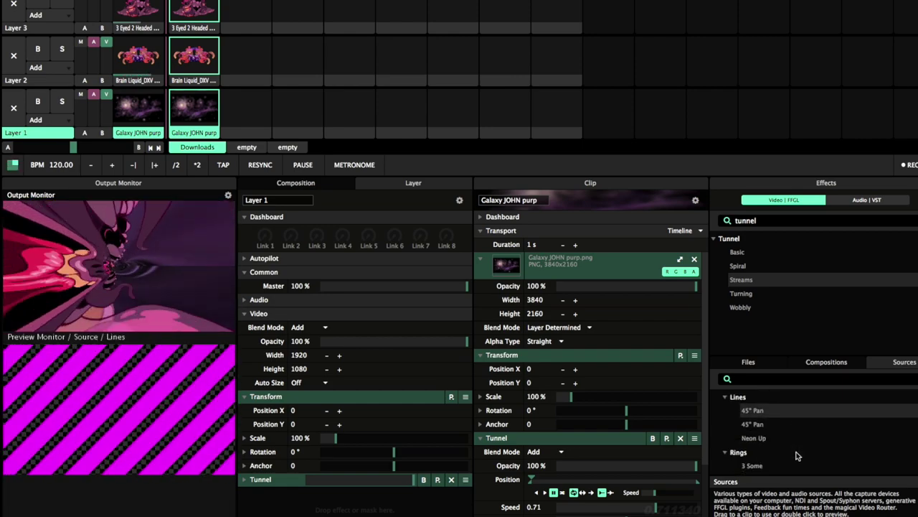
{"action": "scroll", "coordinate": [795, 455], "scroll_direction": "down", "scroll_amount": 3}
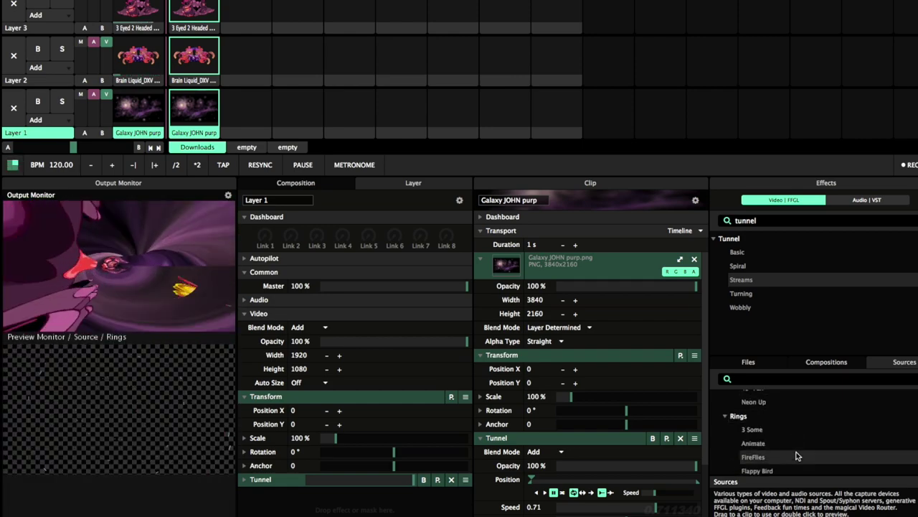
{"action": "scroll", "coordinate": [799, 459], "scroll_direction": "down", "scroll_amount": 3}
{"action": "left_click", "coordinate": [800, 455]}
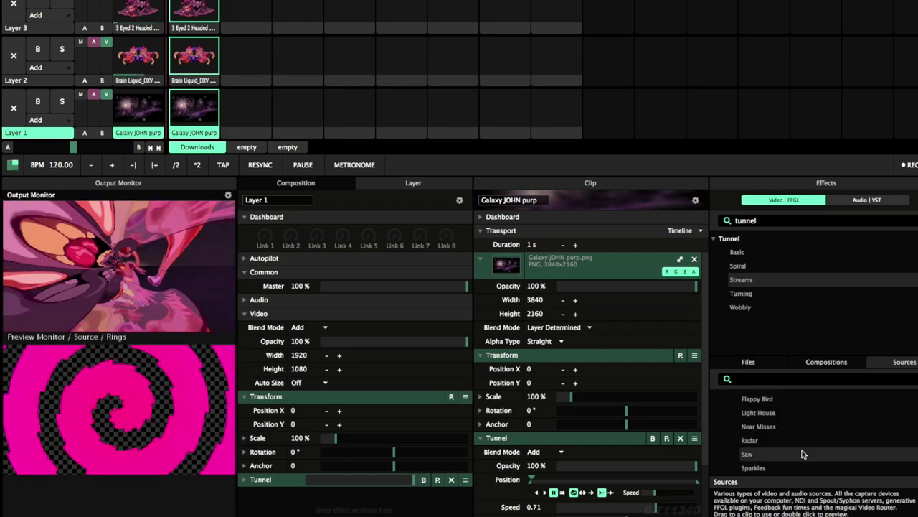
{"action": "scroll", "coordinate": [802, 453], "scroll_direction": "down", "scroll_amount": 1}
{"action": "left_click", "coordinate": [803, 454]}
{"action": "scroll", "coordinate": [803, 454], "scroll_direction": "down", "scroll_amount": 2}
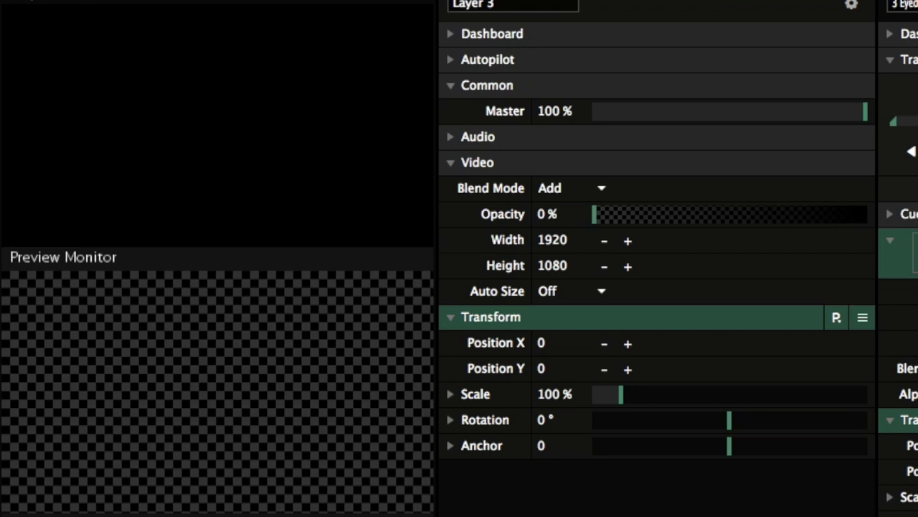
Step: Switch to Finder, scroll the media list, and open the Dream Machine folder
{"action": "key", "text": "super+Tab"}
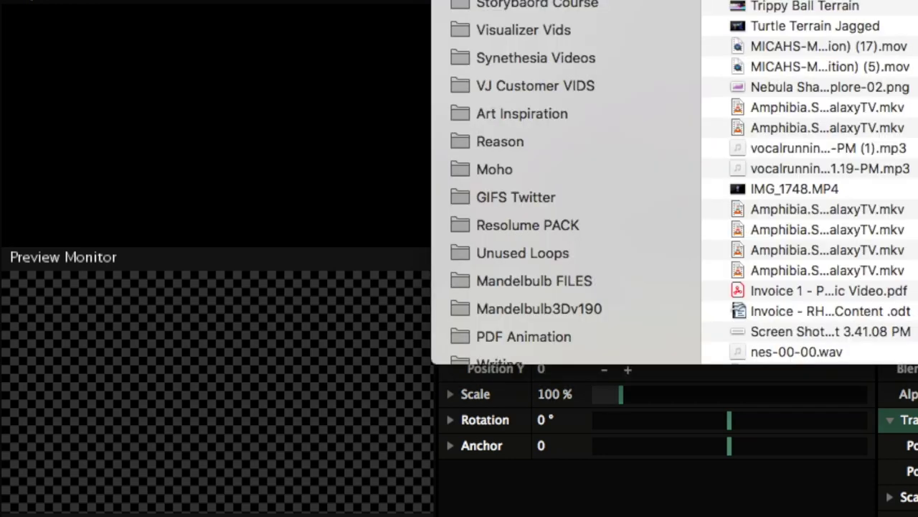
{"action": "scroll", "coordinate": [809, 182], "scroll_direction": "down", "scroll_amount": 5}
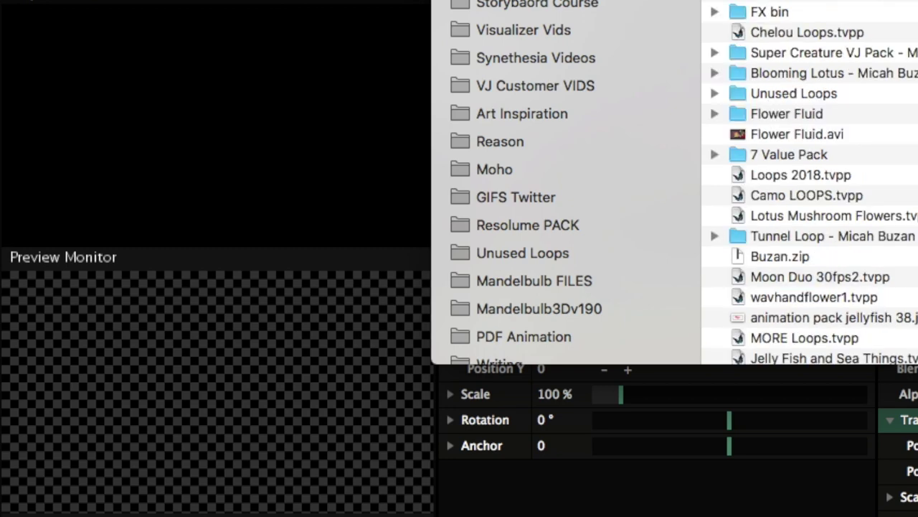
{"action": "scroll", "coordinate": [809, 182], "scroll_direction": "down", "scroll_amount": 5}
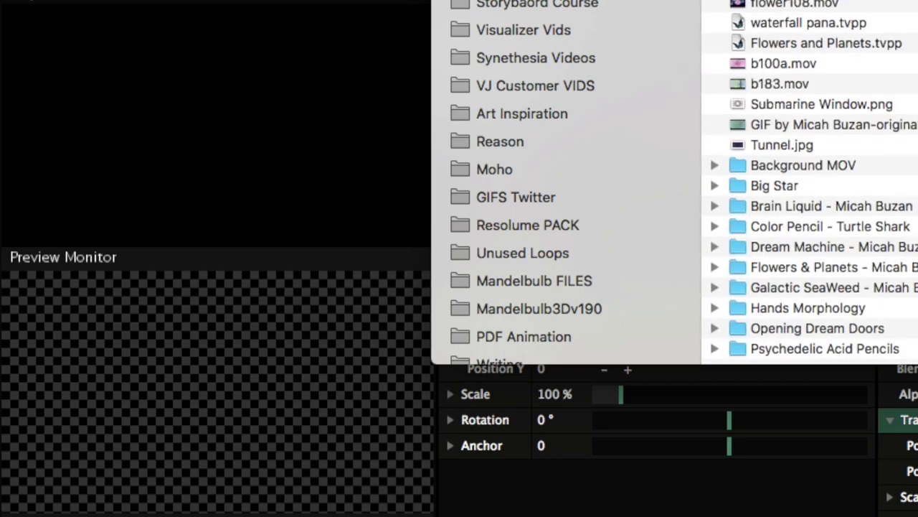
{"action": "left_click", "coordinate": [908, 254]}
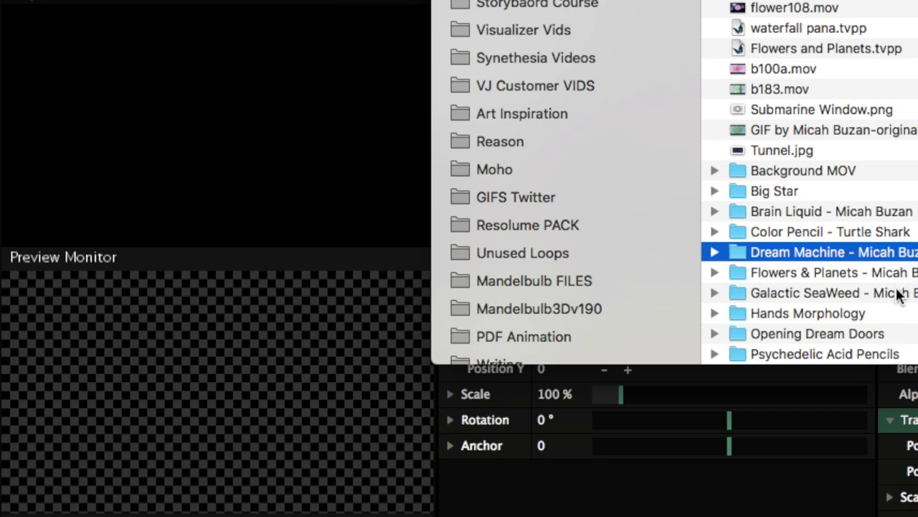
{"action": "double_click", "coordinate": [901, 254]}
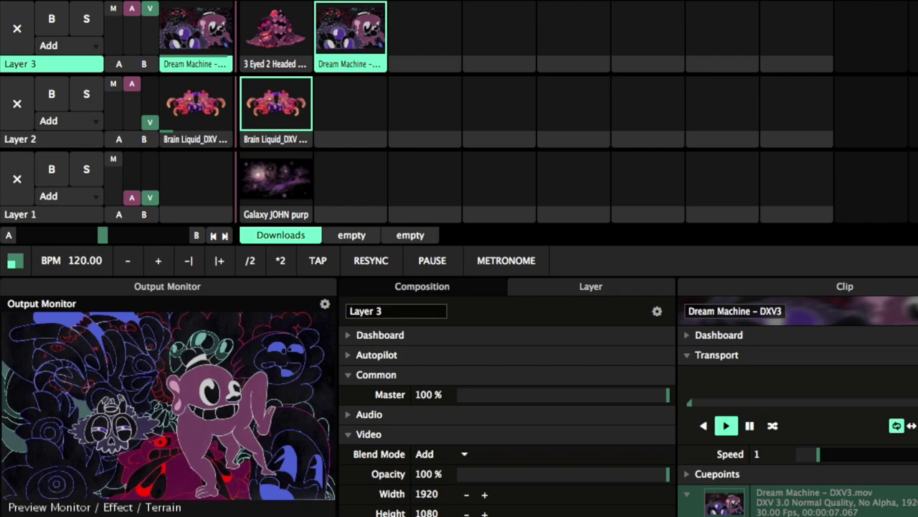
Step: Apply Terrain to the Dream Machine clip, nearly double its speed, and set Direction to 95.26
{"action": "left_click_drag", "start_coordinate": [846, 404], "coordinate": [845, 403]}
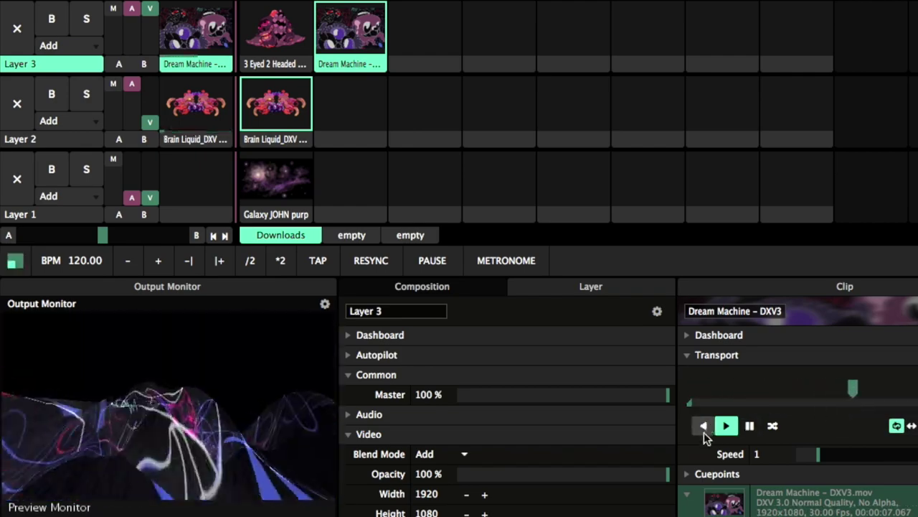
{"action": "left_click_drag", "start_coordinate": [831, 455], "coordinate": [837, 453]}
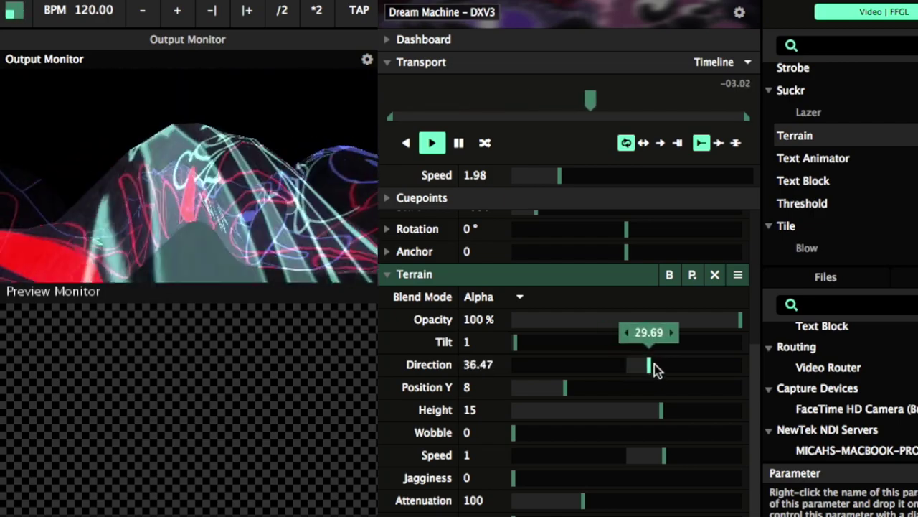
{"action": "left_click_drag", "start_coordinate": [682, 367], "coordinate": [707, 368]}
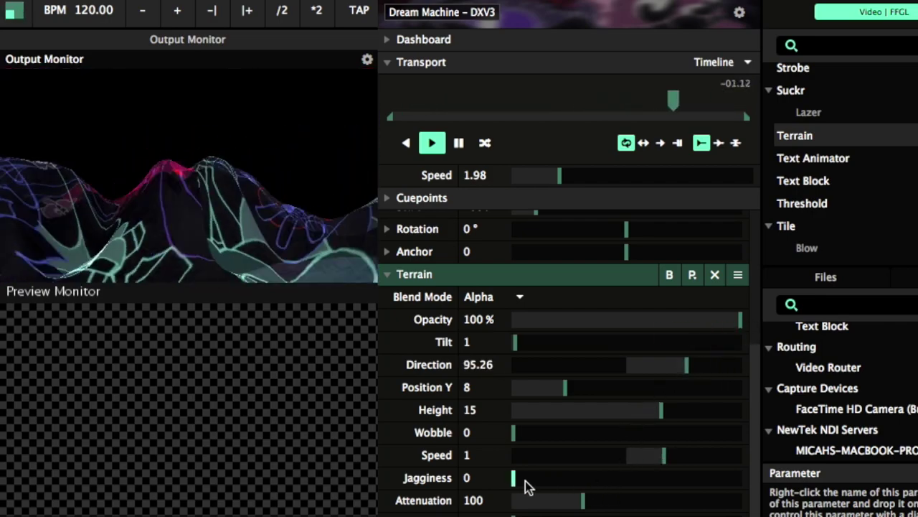
Step: Experiment with Terrain Jagginess, reversed and varied Speed, and a lower Attenuation
{"action": "left_click_drag", "start_coordinate": [525, 486], "coordinate": [768, 494]}
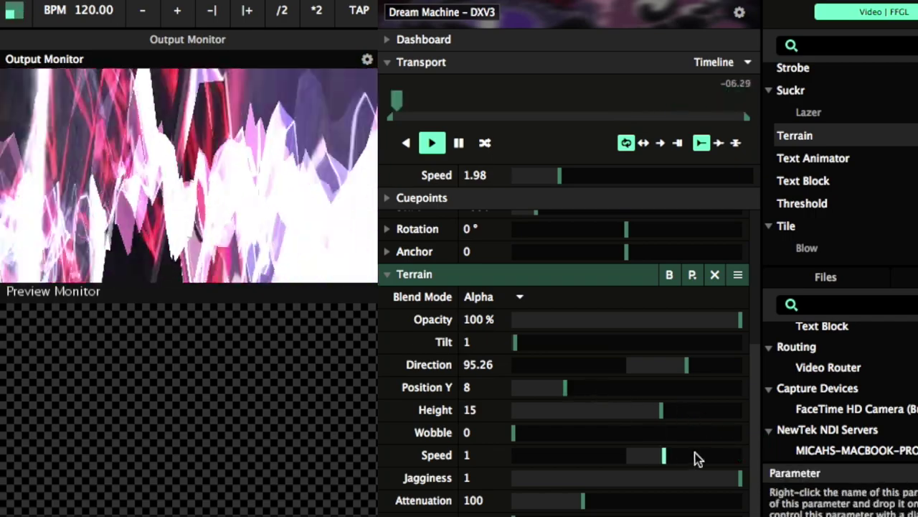
{"action": "mouse_move", "coordinate": [666, 462]}
{"action": "left_click_drag", "start_coordinate": [666, 463], "coordinate": [605, 456]}
{"action": "left_click_drag", "start_coordinate": [690, 453], "coordinate": [618, 455]}
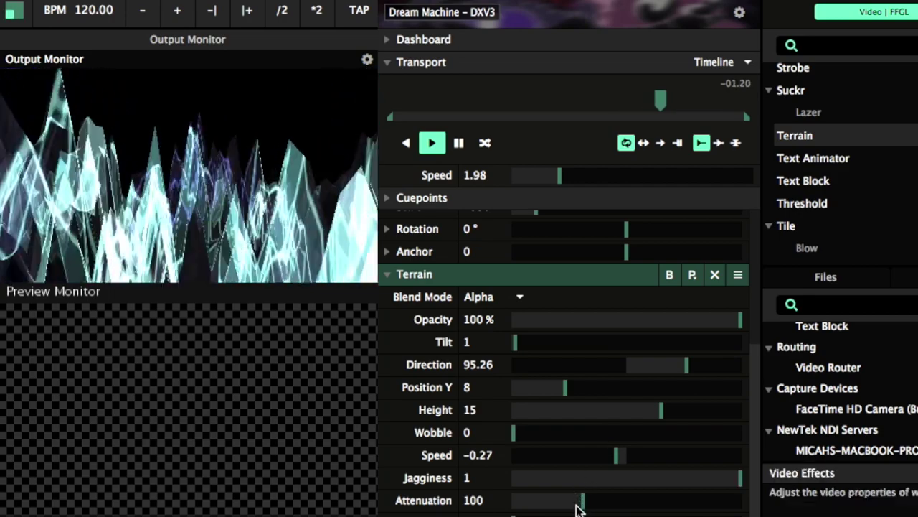
{"action": "left_click_drag", "start_coordinate": [580, 506], "coordinate": [716, 500]}
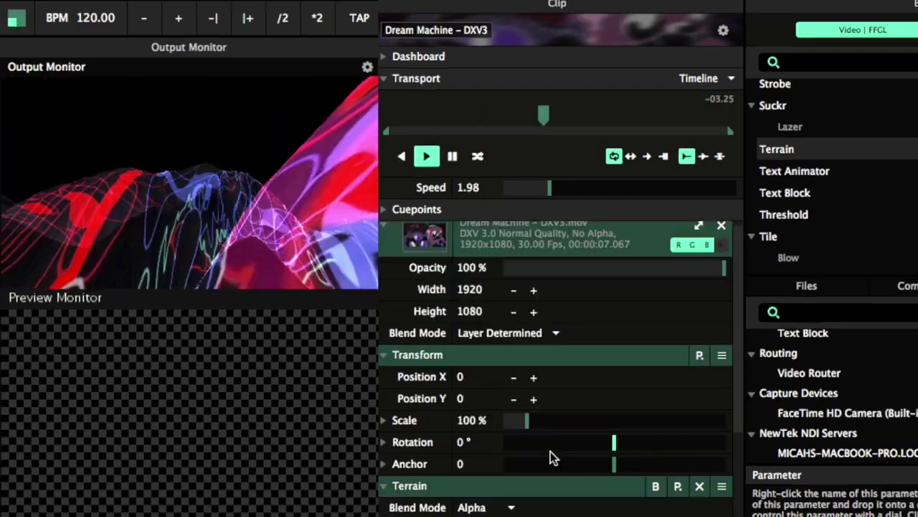
{"action": "scroll", "coordinate": [550, 451], "scroll_direction": "down", "scroll_amount": 5}
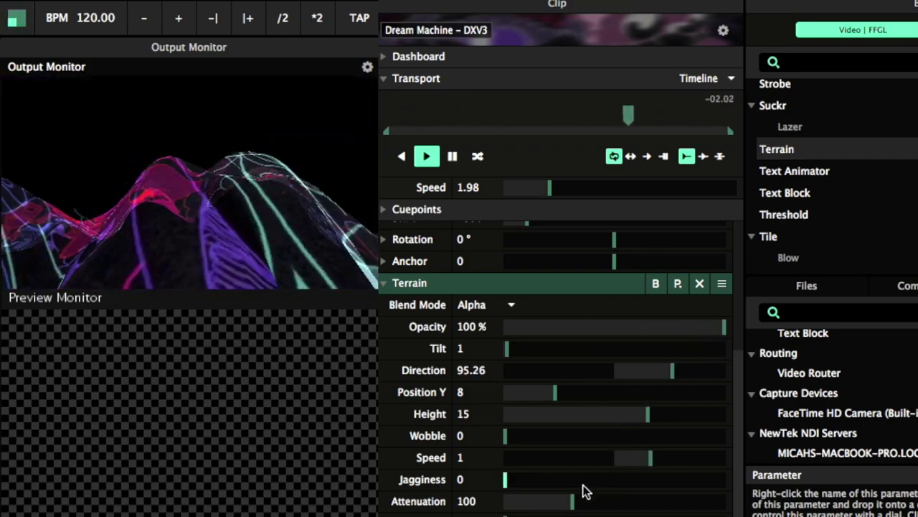
Step: Set Terrain Jagginess to 1, Speed to -0.27 and Attenuation to 269.35
{"action": "left_click_drag", "start_coordinate": [506, 479], "coordinate": [764, 493]}
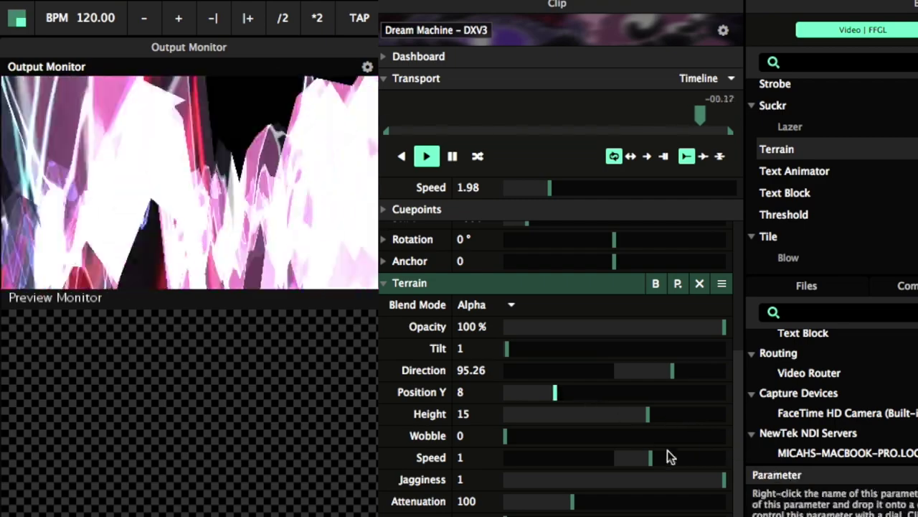
{"action": "left_click_drag", "start_coordinate": [647, 458], "coordinate": [607, 456]}
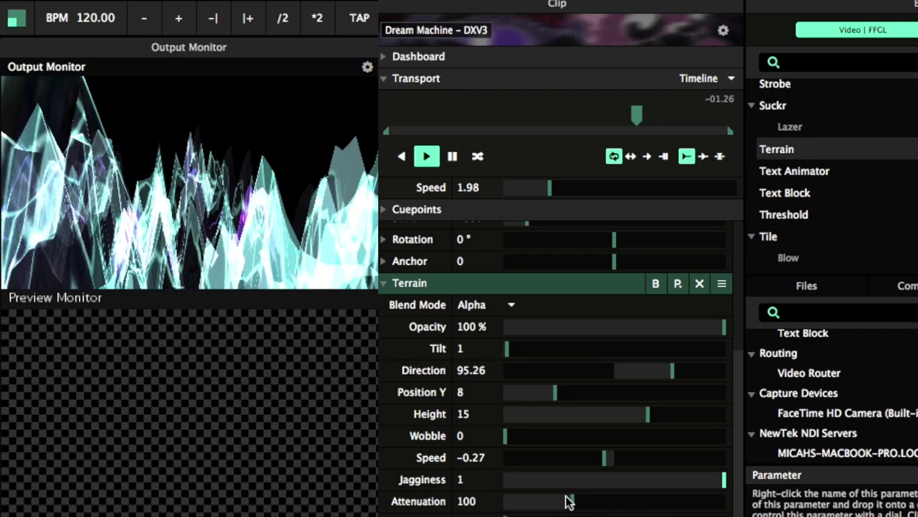
{"action": "left_click_drag", "start_coordinate": [572, 503], "coordinate": [701, 498]}
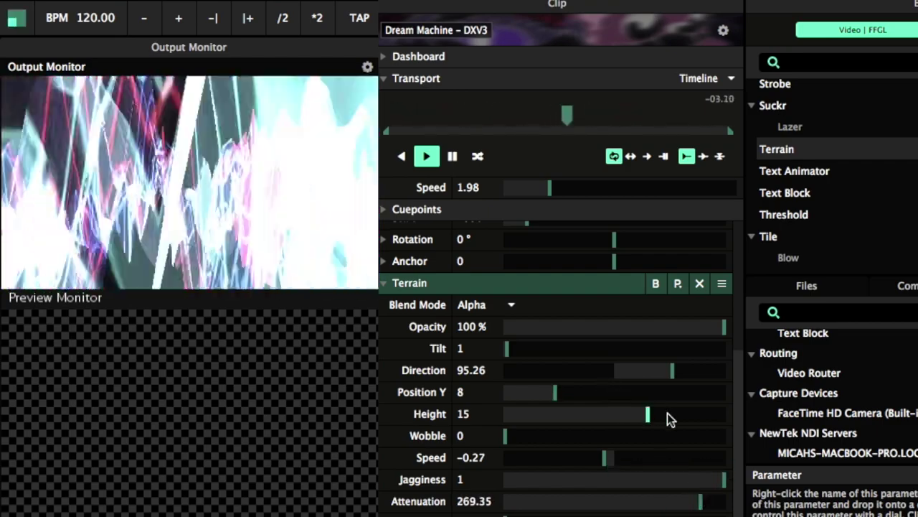
{"action": "scroll", "coordinate": [638, 399], "scroll_direction": "up", "scroll_amount": 1}
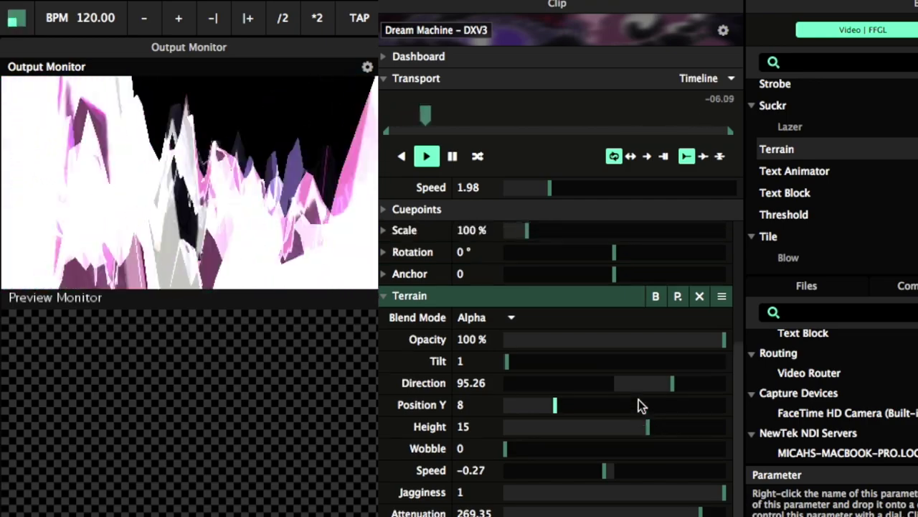
Step: Raise the Terrain Height, then settle it at 9.72
{"action": "scroll", "coordinate": [638, 399], "scroll_direction": "up", "scroll_amount": 5}
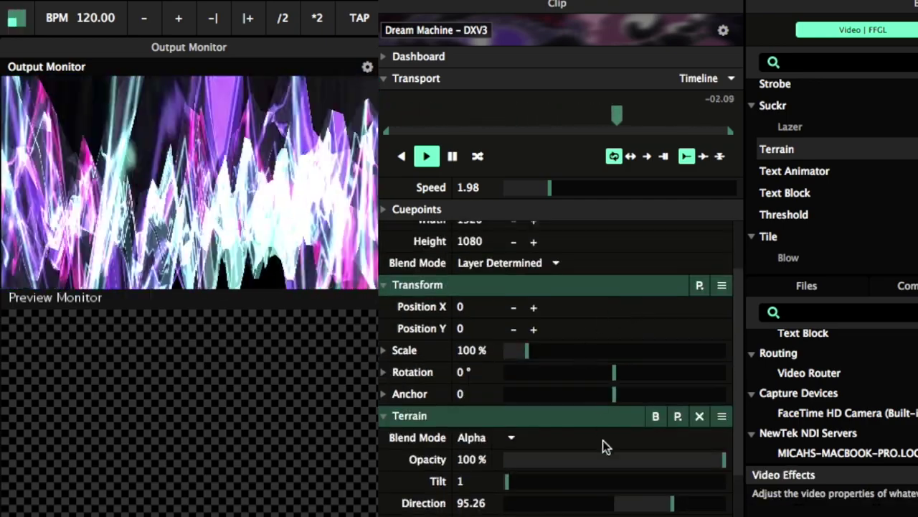
{"action": "scroll", "coordinate": [603, 440], "scroll_direction": "down", "scroll_amount": 3}
{"action": "mouse_move", "coordinate": [507, 416]}
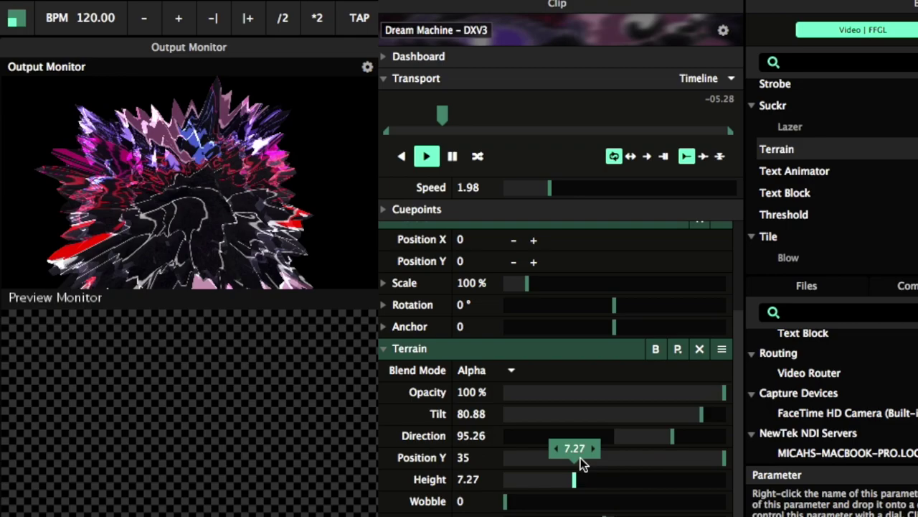
{"action": "left_click_drag", "start_coordinate": [563, 473], "coordinate": [774, 420]}
{"action": "left_click_drag", "start_coordinate": [598, 434], "coordinate": [588, 434]}
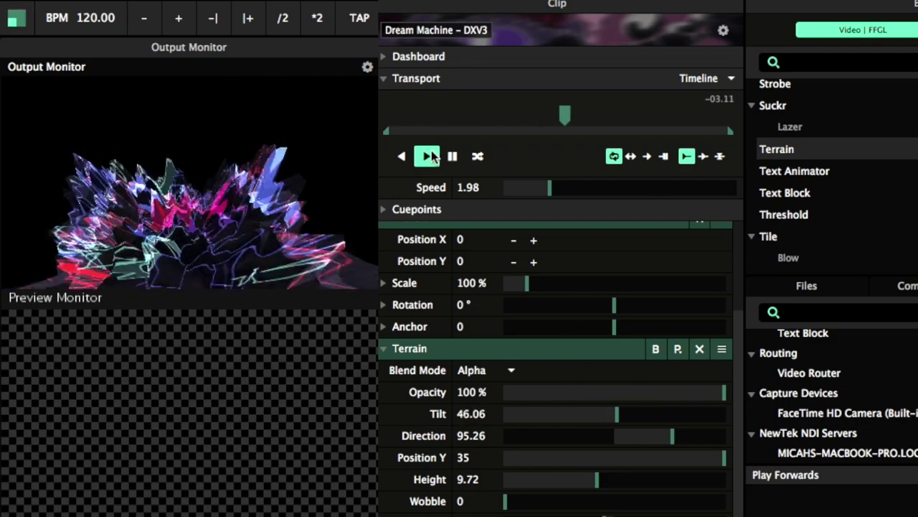
Step: Pause and scrub the Dream Machine clip, toggle Random playback, and nudge its in-point later
{"action": "left_click", "coordinate": [453, 156]}
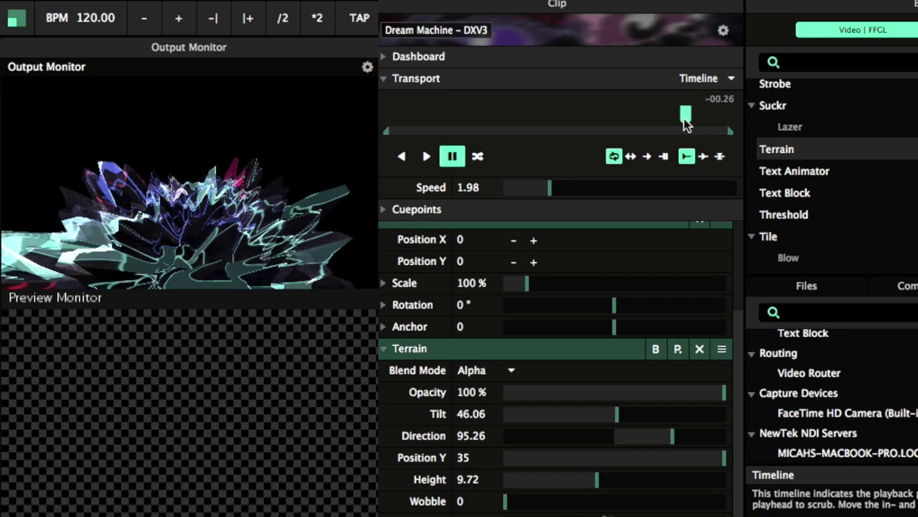
{"action": "left_click_drag", "start_coordinate": [685, 122], "coordinate": [541, 123]}
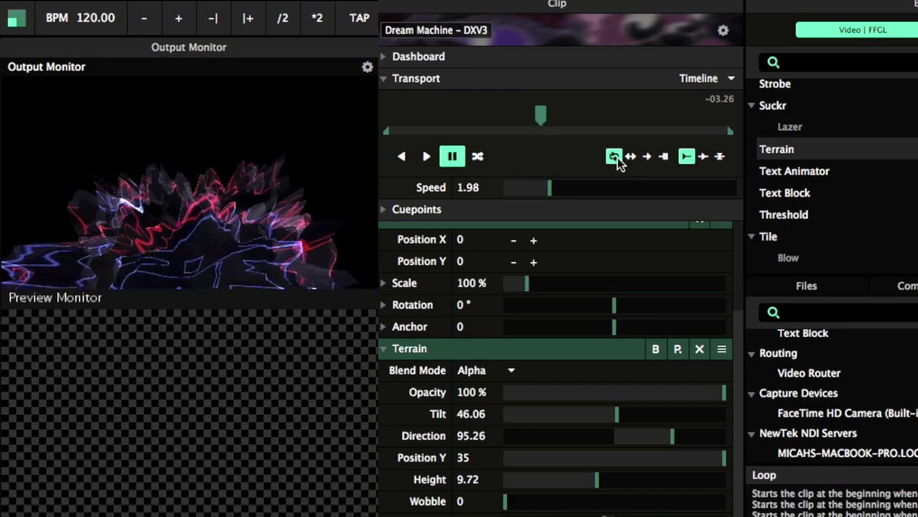
{"action": "left_click", "coordinate": [478, 157]}
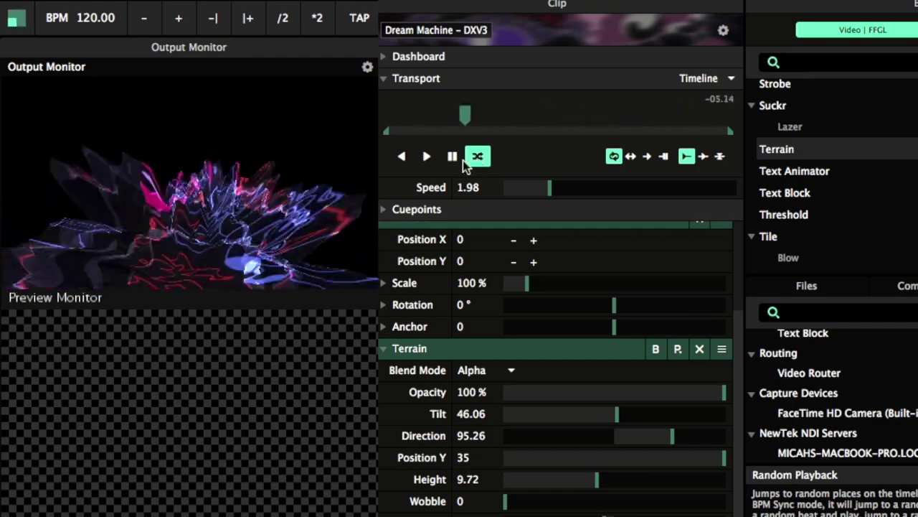
{"action": "left_click", "coordinate": [457, 159]}
{"action": "left_click", "coordinate": [478, 157]}
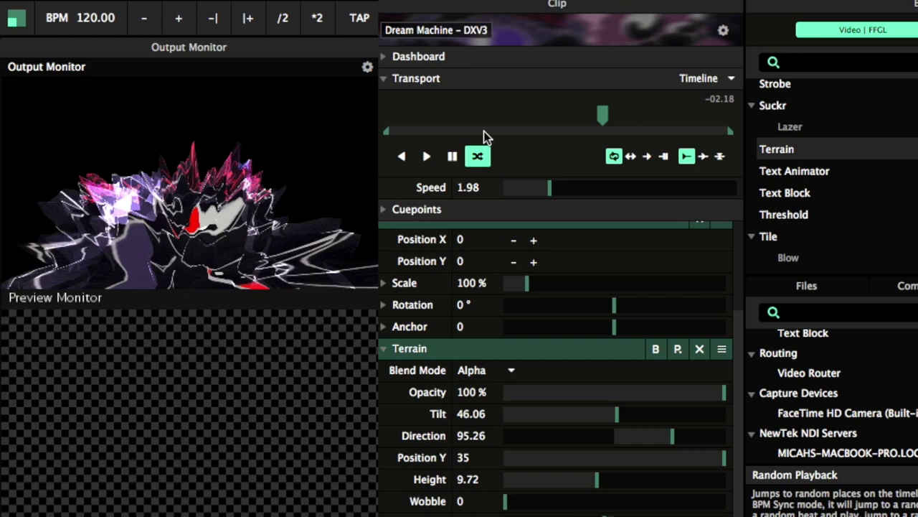
{"action": "left_click", "coordinate": [452, 156]}
{"action": "left_click_drag", "start_coordinate": [386, 131], "coordinate": [388, 130]}
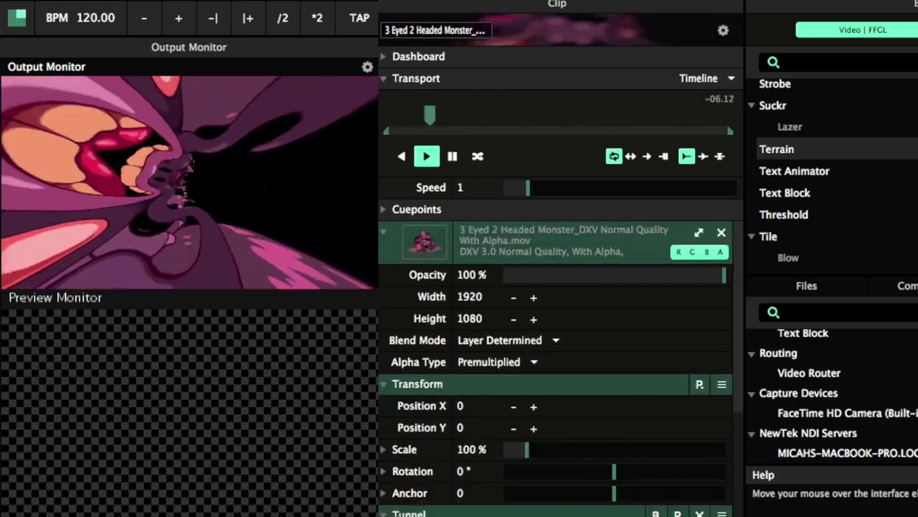
Step: Add Terrain to the monster clip, scrub through its timeline, and scroll to its Tunnel effect
{"action": "left_click_drag", "start_coordinate": [782, 149], "coordinate": [480, 255]}
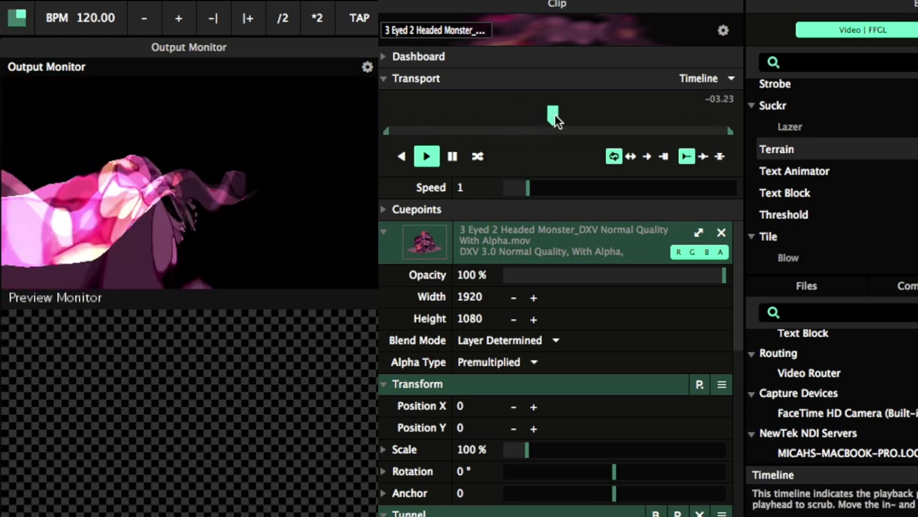
{"action": "left_click", "coordinate": [455, 131]}
{"action": "left_click_drag", "start_coordinate": [456, 132], "coordinate": [479, 134]}
{"action": "mouse_move", "coordinate": [560, 132]}
{"action": "left_mouse_down"}
{"action": "mouse_move", "coordinate": [582, 132]}
{"action": "mouse_move", "coordinate": [575, 130]}
{"action": "left_mouse_up"}
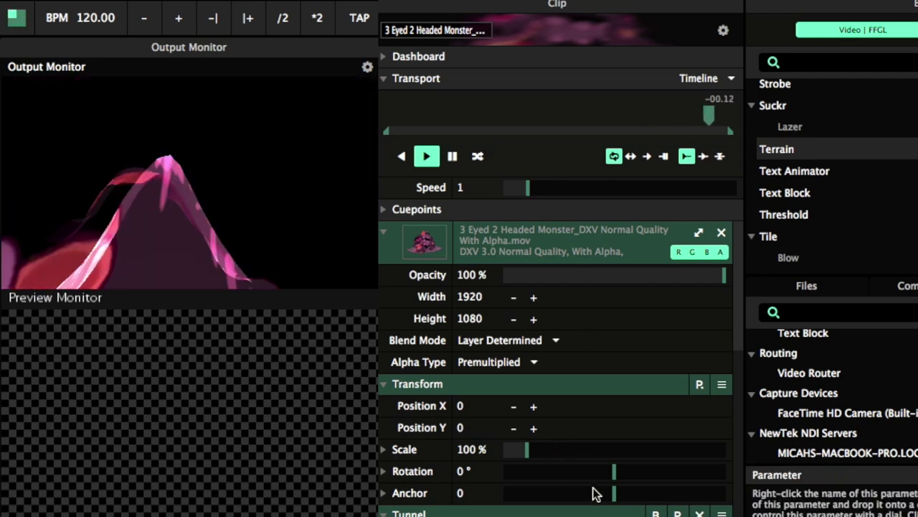
{"action": "scroll", "coordinate": [595, 492], "scroll_direction": "down", "scroll_amount": 3}
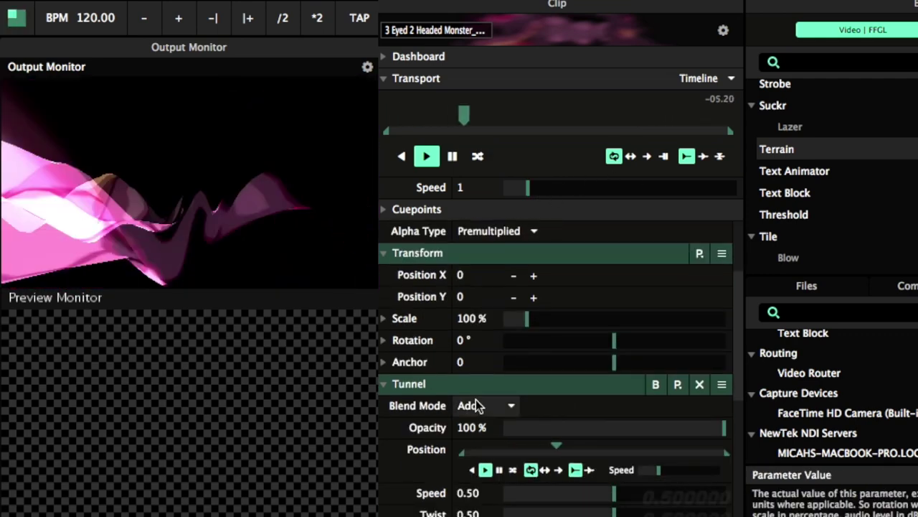
{"action": "scroll", "coordinate": [475, 399], "scroll_direction": "down", "scroll_amount": 2}
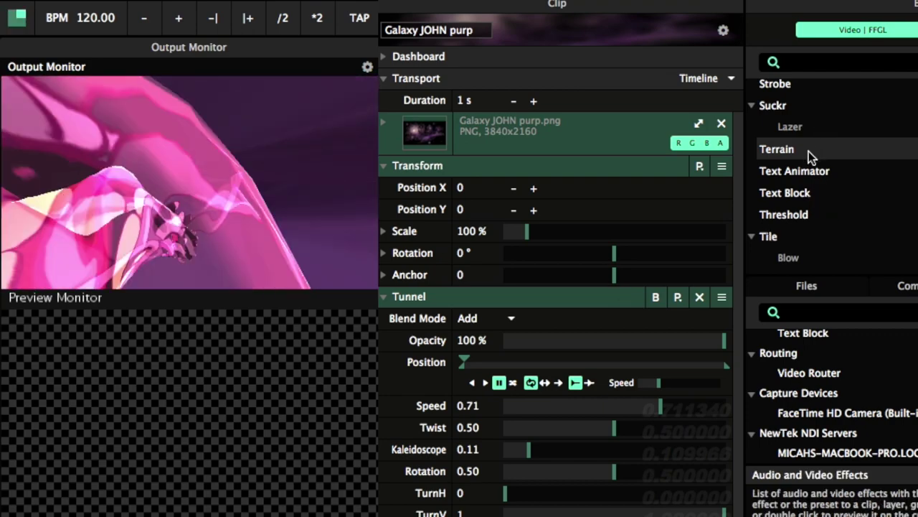
Step: Drag the Terrain effect onto the Galaxy JOHN purp clip's video row
{"action": "left_click_drag", "start_coordinate": [714, 156], "coordinate": [528, 148]}
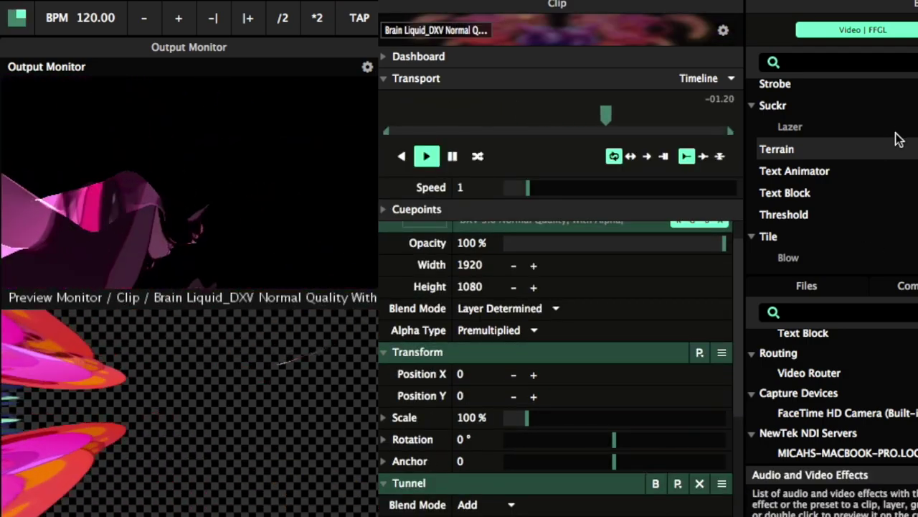
Step: Start an Effects search, typing 'ej' and then deleting the stray letter
{"action": "left_click", "coordinate": [858, 65]}
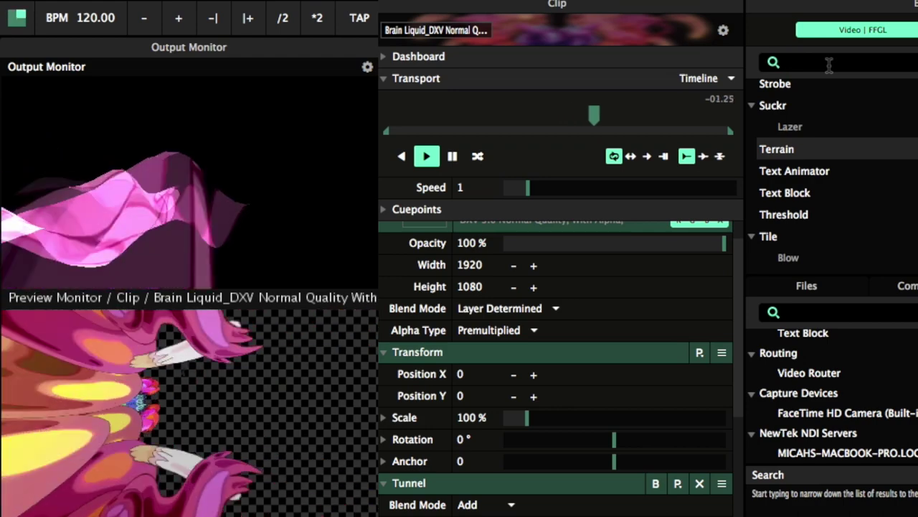
{"action": "type", "text": "e"}
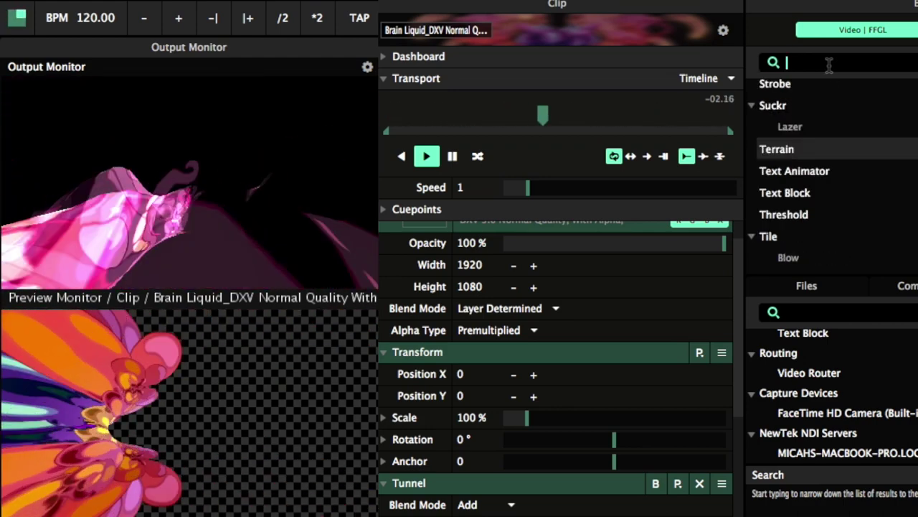
{"action": "type", "text": "j"}
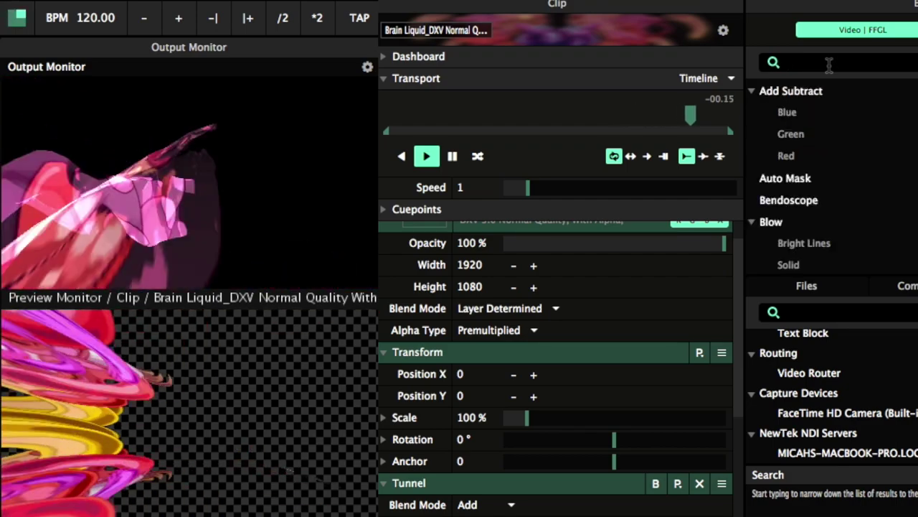
{"action": "key", "text": "BackSpace"}
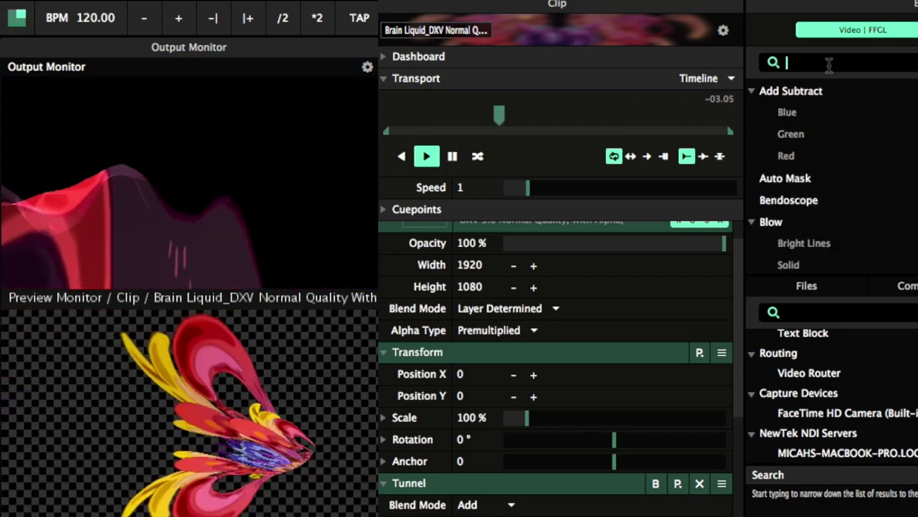
Step: Search the effects for 'rGB' and apply the Shift RGB Just Good preset to Brain Liquid
{"action": "type", "text": "rGB"}
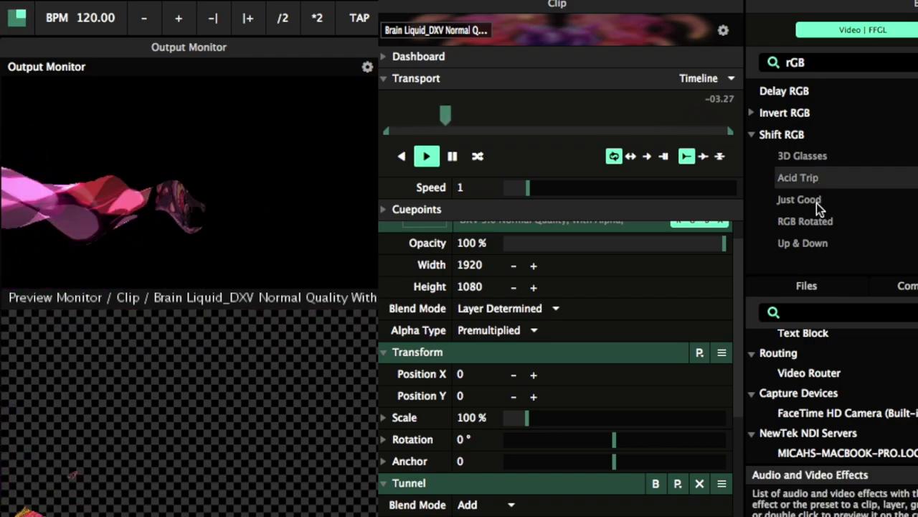
{"action": "left_click", "coordinate": [816, 200]}
{"action": "left_click_drag", "start_coordinate": [595, 211], "coordinate": [506, 244]}
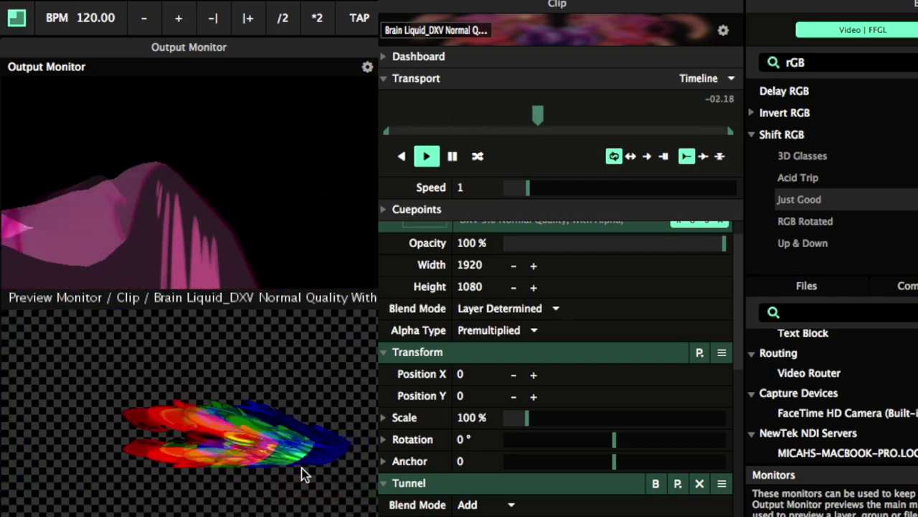
{"action": "left_click_drag", "start_coordinate": [861, 200], "coordinate": [460, 172]}
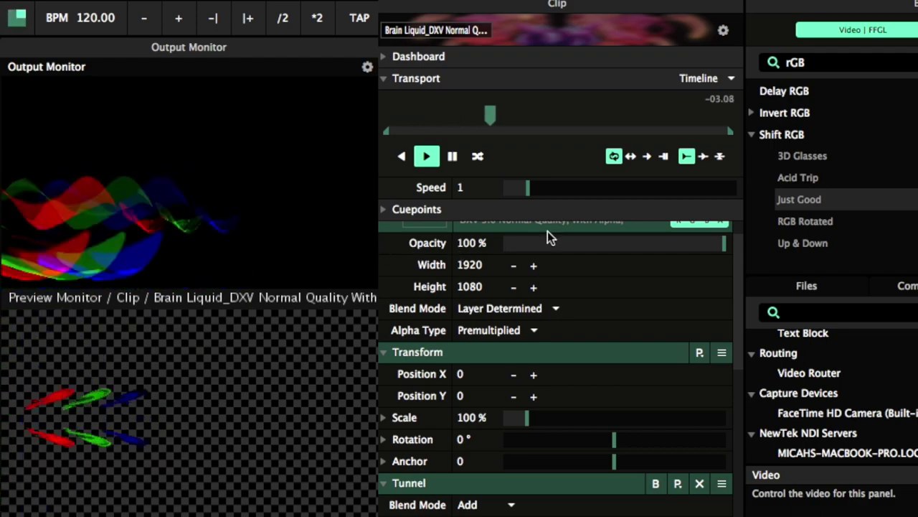